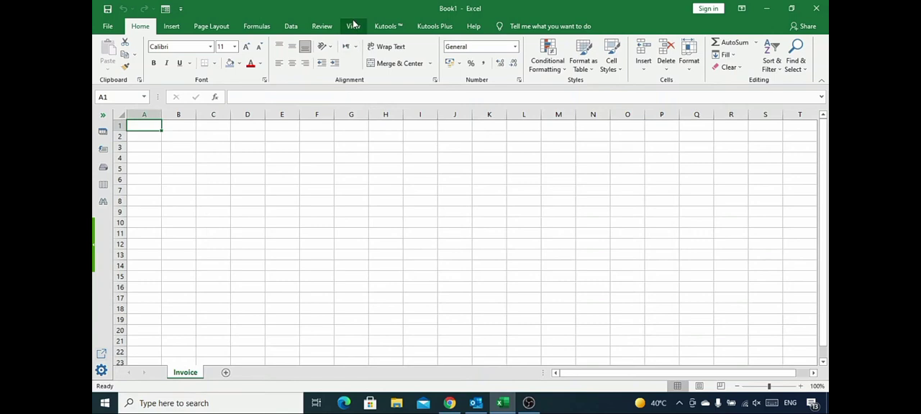
Switch the sheet to Page Layout view, then merge and centre A1:E2 and enter "Company Logo" in it.
left_click(354, 26)
left_click(165, 58)
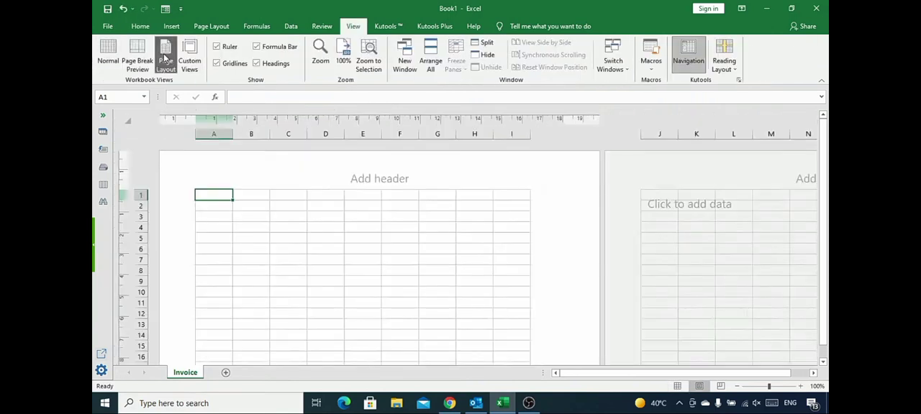
left_click_drag(216, 197, 348, 210)
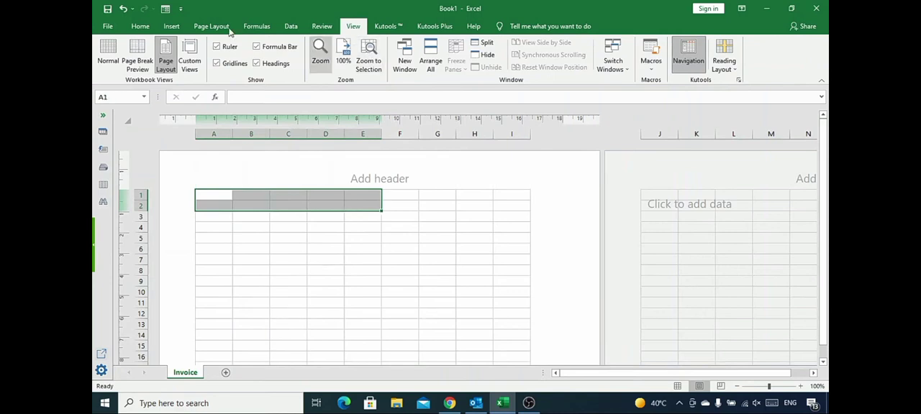
left_click(140, 25)
left_click(386, 65)
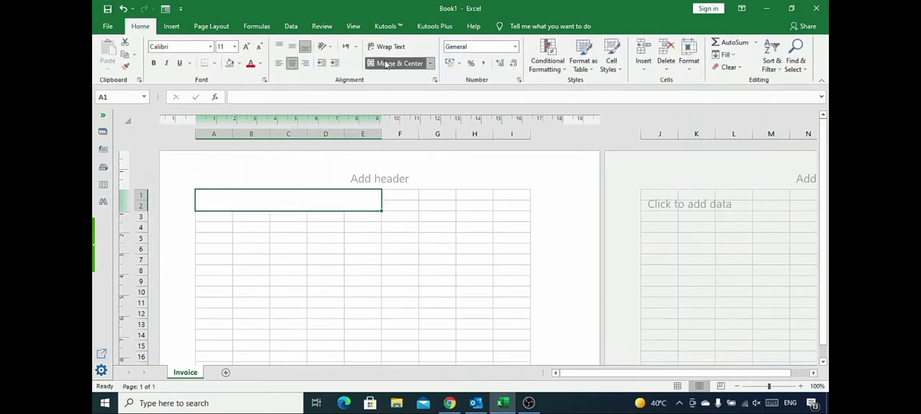
type("Company Logo")
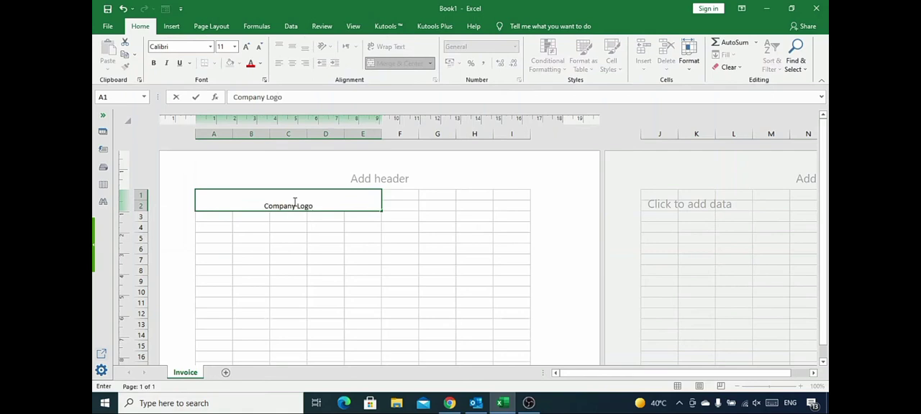
Merge and centre F1:I3 and enter the title "Invoice" in it.
key("Tab")
key("Up")
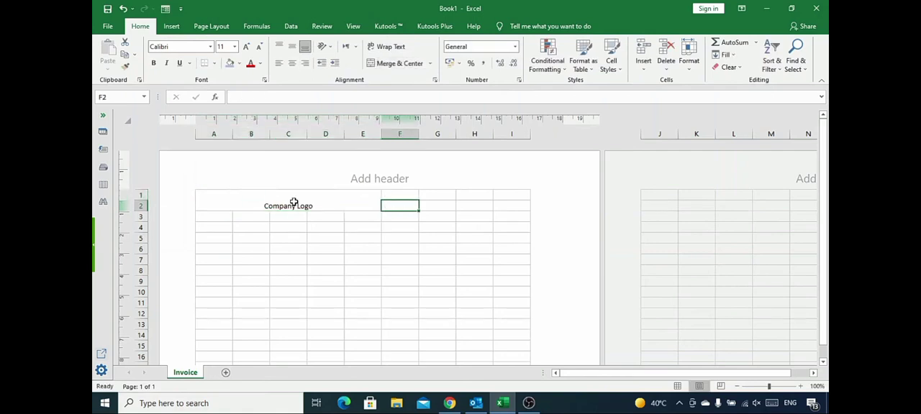
key("shift+Down")
key("shift+Down")
key("shift+Right")
key("shift+Right")
key("shift+Right")
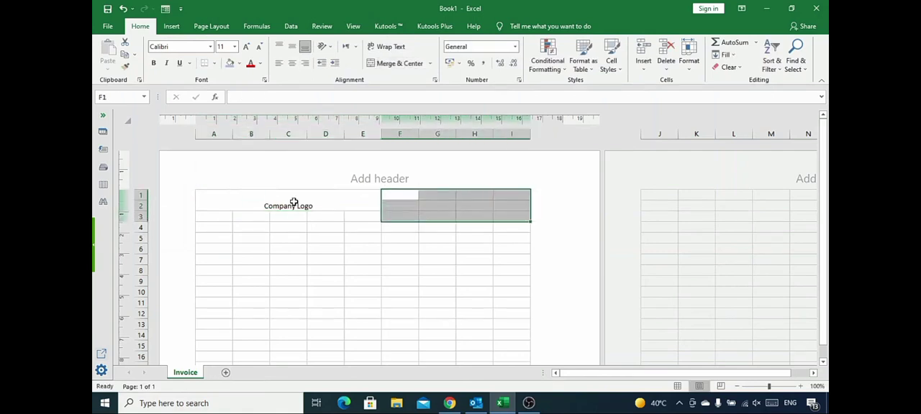
left_click(399, 63)
type("Invoice")
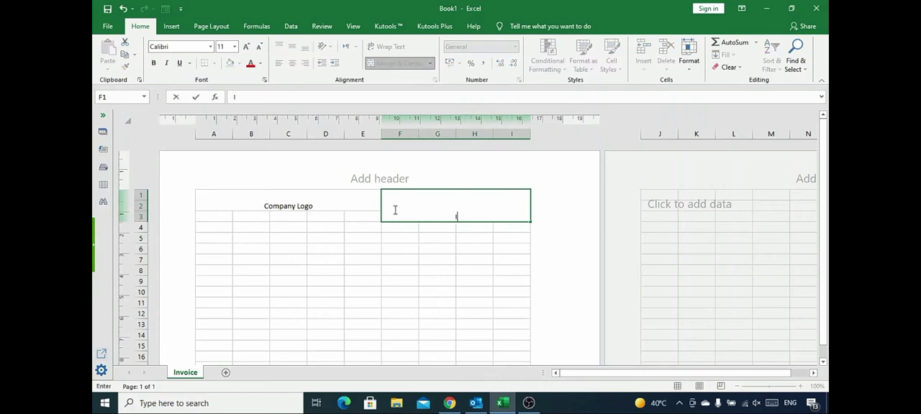
Enlarge the font of the "Company Logo" and "Invoice" headings and make both italic.
left_click(375, 201)
left_click(393, 218)
left_click(366, 202, "ctrl")
left_click(233, 46)
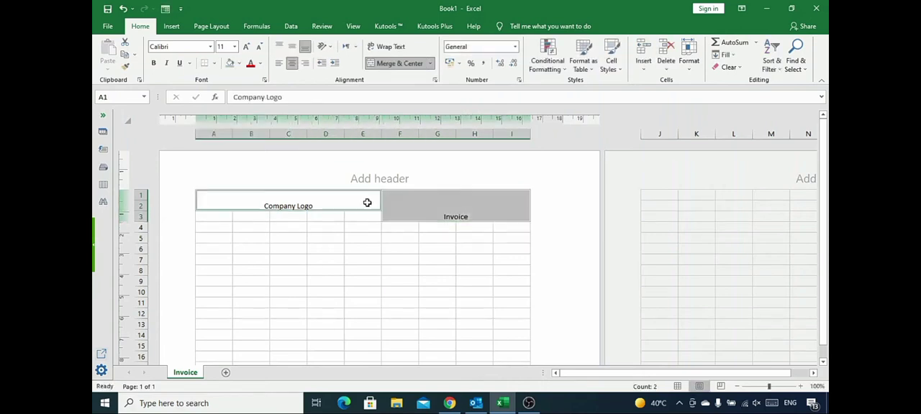
left_click(222, 172)
left_click(166, 63)
Enter "[ Your Company Name ]", "City / Street Address / Po Box" and a phone and fax placeholder line in A3:A5.
left_click(249, 207)
left_click(220, 217)
type("[ Y")
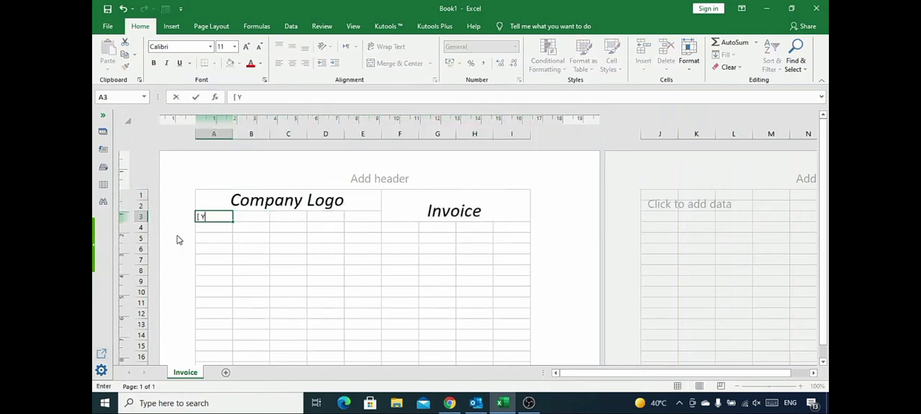
type("our Company Name ]")
key("Return")
type("City / Str")
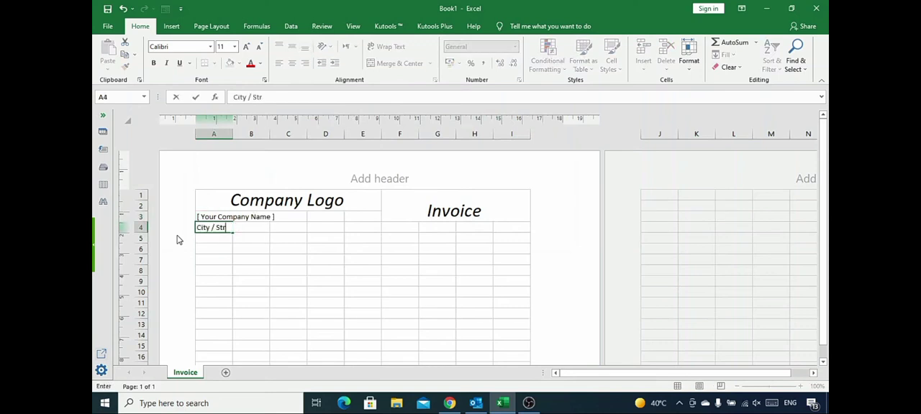
type("eet Address / Po Box")
key("Return")
type("Ph: 123456789  Fax: 123456789")
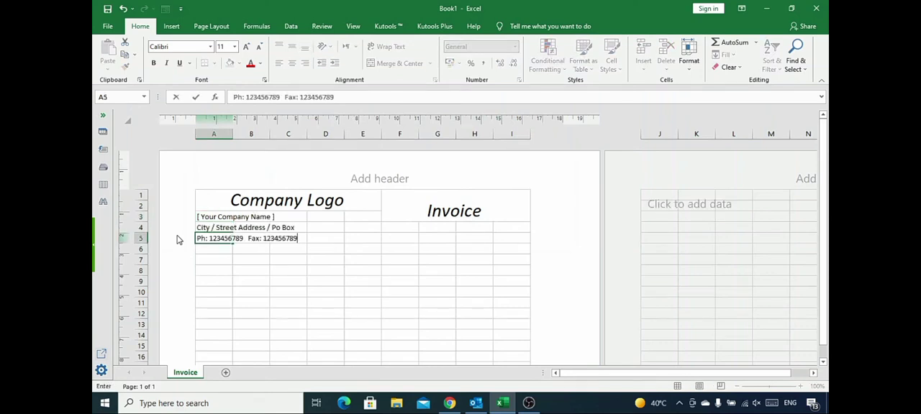
Italicize the company detail lines in A3:A5.
key("shift+Up")
key("shift+Up")
key("ctrl+i")
Enter "BILL TO:" in A8 and format A8:B8 as 12 pt bold italic with a bottom border.
key("Down")
key("Down")
key("Down")
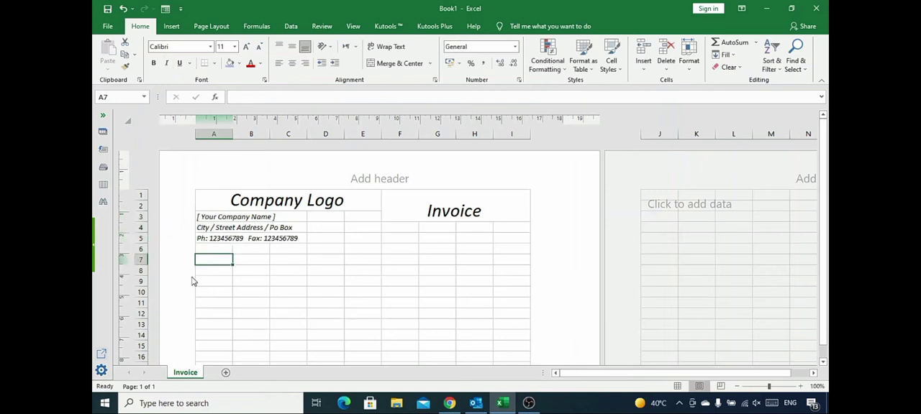
type("BILL")
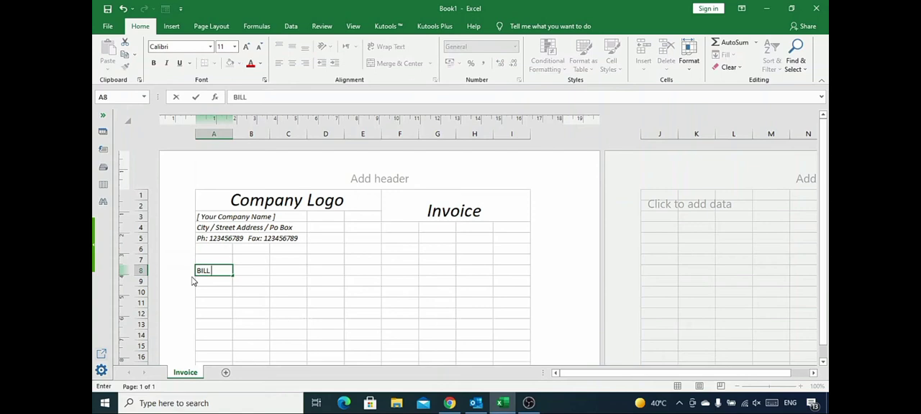
key("shift+Right")
key("ctrl+i")
left_click(214, 64)
left_click(152, 64)
left_click(233, 46)
left_click(223, 104)
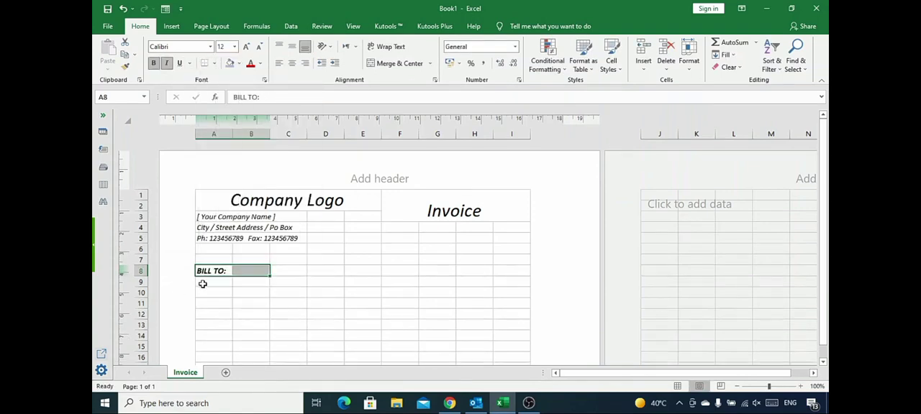
Enter "[ Customer / Company Name ]", "City / Street Address / Po Box" and a phone and fax placeholder line in A9:A11.
left_click(203, 282)
type("[ Customer / Company Name ]")
key("Return")
type("City / Street Address / Po Box")
key("Return")
type("Ph: 123456789  Fax: 123456789")
Italicize the customer detail lines in A9:A11.
key("shift+Up")
key("shift+Up")
key("ctrl+i")
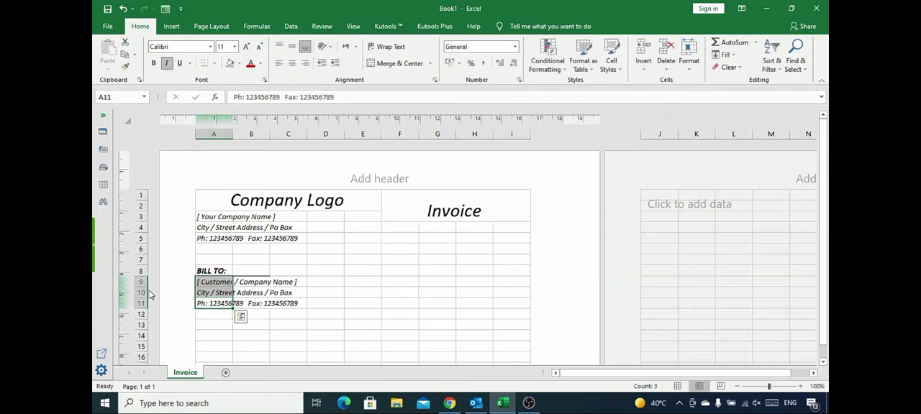
Enter the labels "Invoice no:", "Date:" and "Due date:" in F8:F10.
key("Right")
key("Right")
key("Right")
key("Right")
key("Up")
key("Up")
key("Up")
key("Right")
type("Invoice no:")
key("Return")
type("Date:")
key("Return")
type("Due date:")
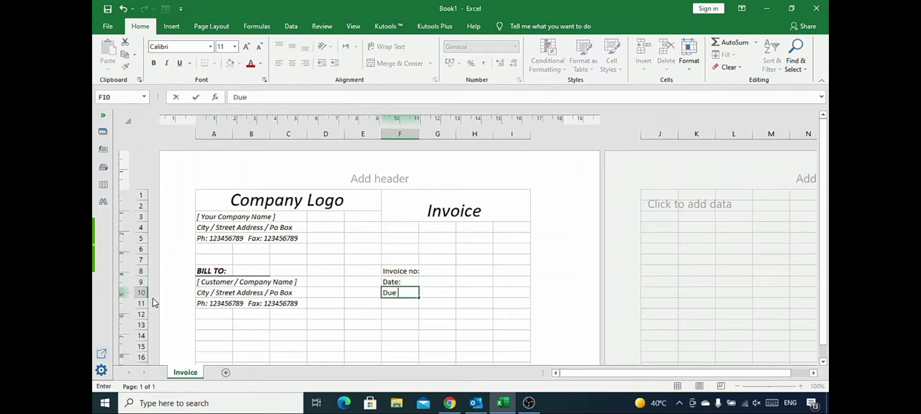
Merge F8:G8, format it right-aligned in 12 pt bold italic, and copy that formatting to the date labels in rows 9 and 10.
key("shift+Up")
key("shift+Up")
left_click(397, 291)
key("Up")
key("Up")
key("shift+Right")
left_click(395, 63)
left_click(280, 64)
left_click(292, 65)
left_click(305, 64)
left_click(153, 63)
left_click(125, 65)
left_click_drag(391, 283, 390, 294)
Enter the invoice number, date 01-Jun-21 and due date 30-Jun-21 in H8:H10, centred across H:I and in italics.
left_click(466, 270)
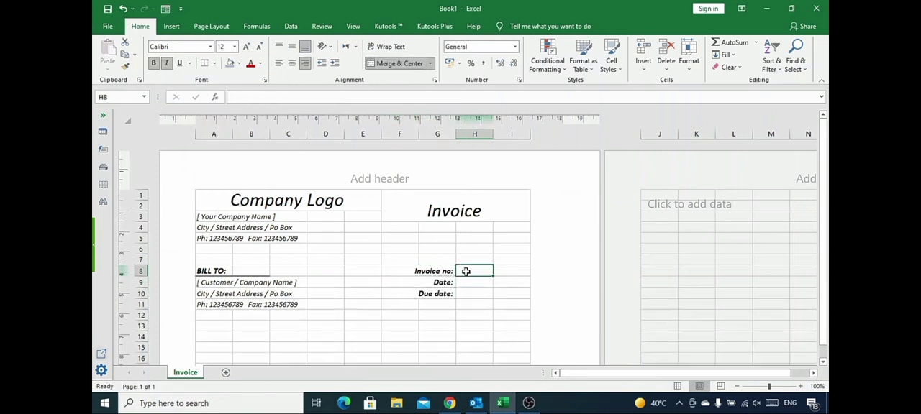
type("1001")
key("Return")
type("01-Jun-21")
key("Return")
type("30-Jun-21")
key("Return")
left_click_drag(475, 271, 475, 293)
left_click(166, 63)
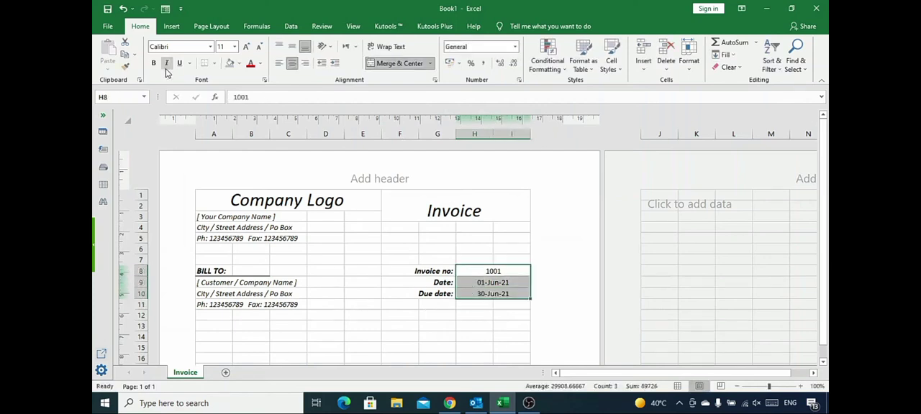
Enter the table headers "S/N" in A13 and "PRODUCT DESCRIPTION" in B13, merging and centring the latter across B13:F13.
left_click(437, 315)
scroll(223, 253, "down", 2)
left_click(211, 250)
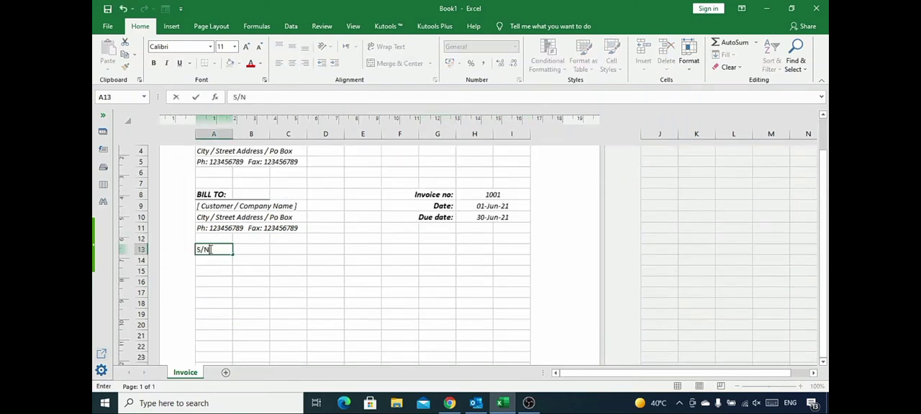
type("/N")
key("Tab")
type("PR")
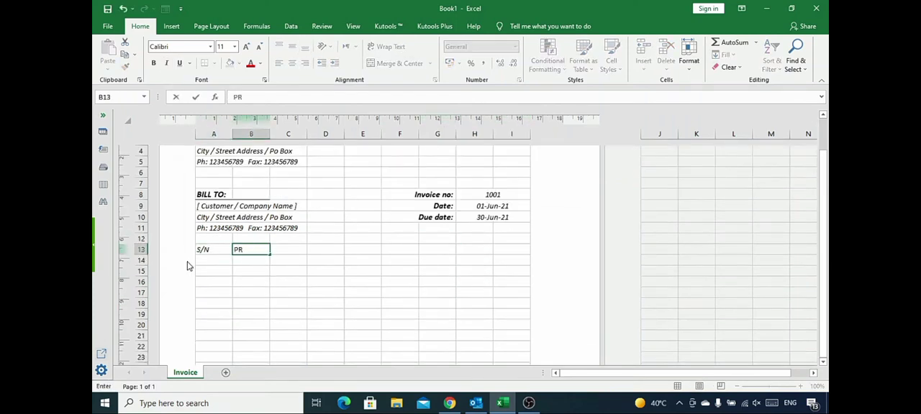
type("ODUCT DESCRIPTION")
key("shift+Right")
key("shift+Right")
key("shift+Right")
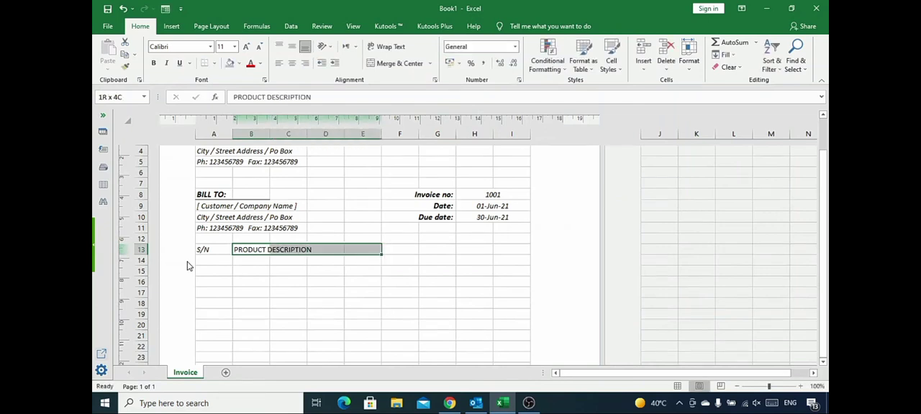
key("shift+Right")
left_click(376, 64)
Add the table headers "QTY", "UNIT PRICE" and "TOTAL" in G13:I13.
key("Tab")
type("QTY")
key("Tab")
type("UNIT PRICE")
key("Tab")
type("TOTAL")
key("Home")
Reduce the page margins, setting left and right to 1, and widen columns H and I.
left_click_drag(475, 250, 511, 250)
left_click_drag(475, 133, 512, 134)
key("ctrl+p")
left_click(288, 386)
left_click_drag(148, 13, 276, 50)
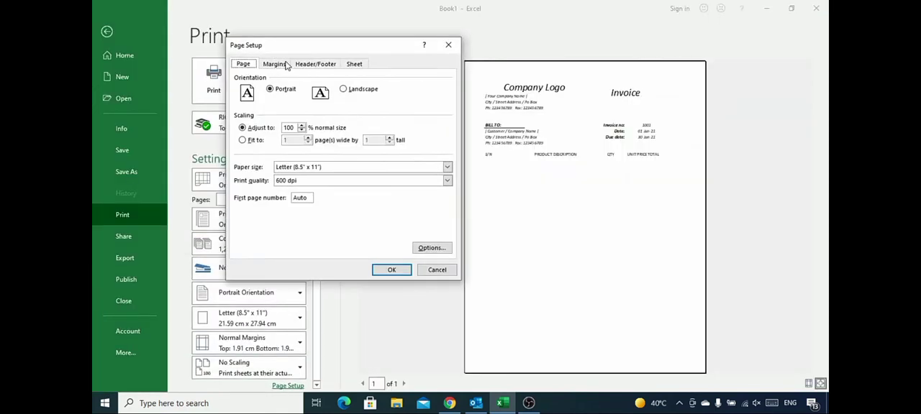
left_click(274, 64)
left_click(342, 192)
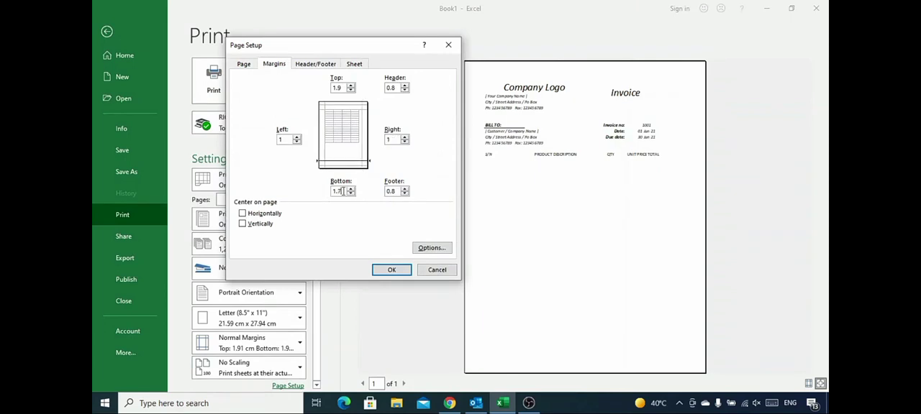
left_click(386, 271)
left_click(104, 33)
left_click_drag(491, 136, 506, 135)
Fill the table header row A13:I13 with a light blue theme colour.
left_click(534, 250)
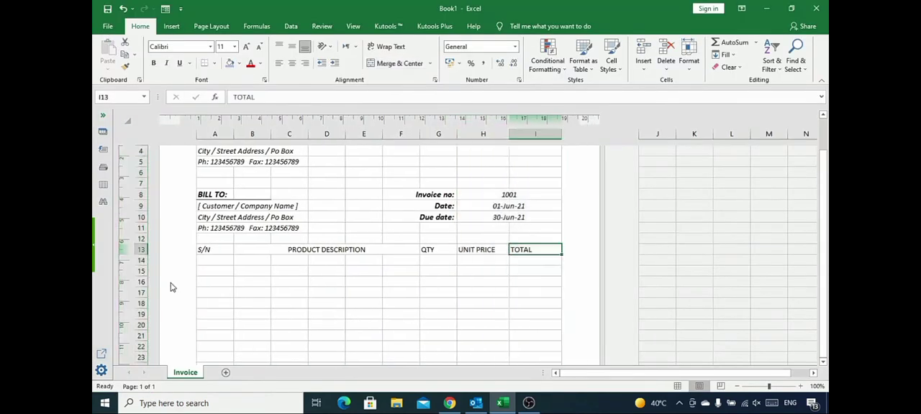
key("shift+Left")
key("shift+Left")
key("shift+Left")
key("shift+Left")
key("shift+Left")
key("shift+Left")
key("shift+Left")
key("shift+Left")
left_click(238, 64)
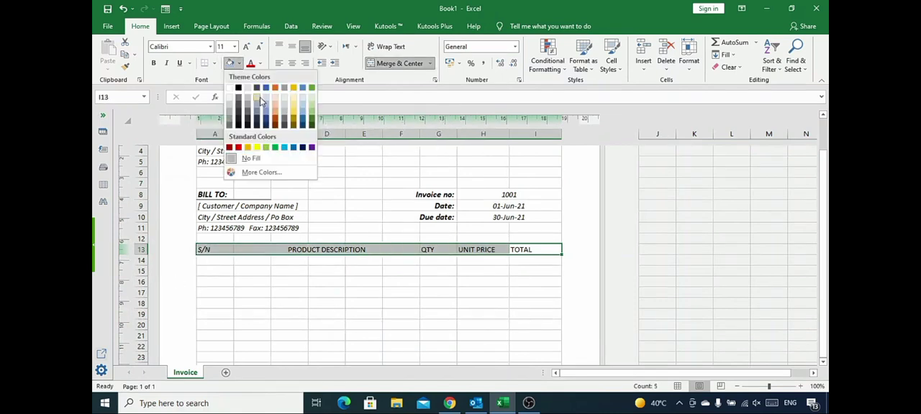
left_click(262, 106)
Make the table headers bold, italic and centred, increase the height of row 13, and align its text to the middle.
key("ctrl+b")
key("ctrl+i")
key("alt+h")
key("a")
key("c")
left_click_drag(143, 254, 142, 260)
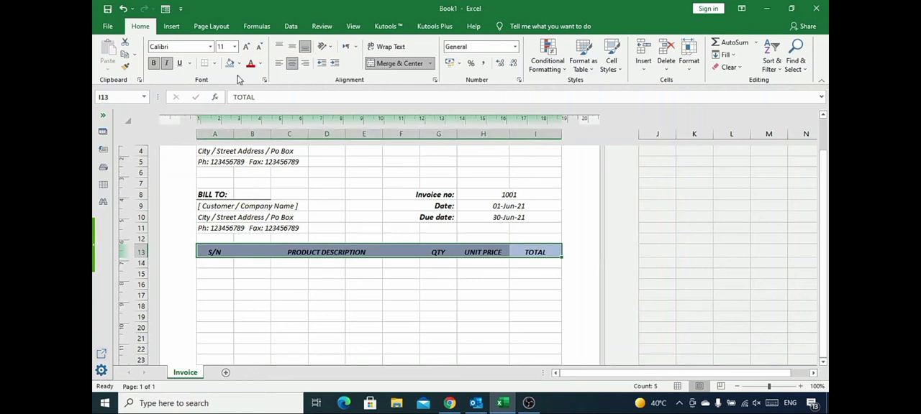
left_click(291, 46)
Apply all borders to the invoice table range A13:I27.
left_click(216, 251)
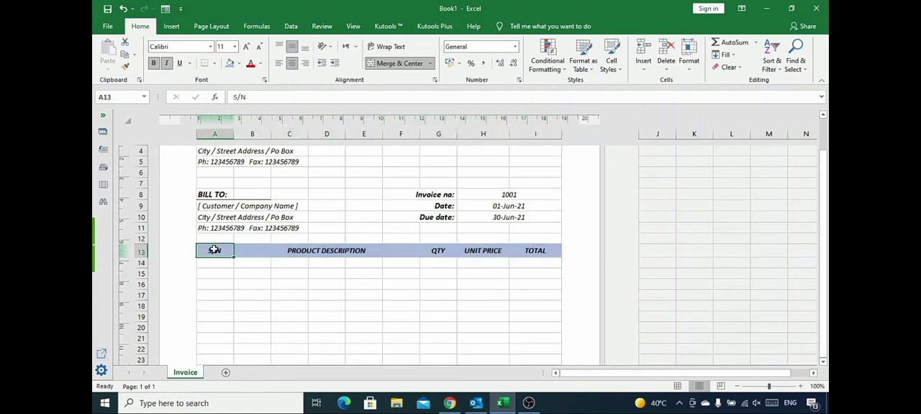
key("shift+Right")
key("shift+Right")
key("shift+Right")
key("shift+Right")
key("shift+Right")
key("shift+Right")
key("shift+Right")
key("shift+Right")
key("shift+Down")
key("shift+Down")
key("shift+Down")
key("shift+Down")
key("shift+Down")
key("shift+Down")
key("shift+Down")
key("shift+Down")
key("shift+Down")
key("shift+Down")
key("shift+Down")
key("shift+Down")
key("shift+Down")
key("shift+Down")
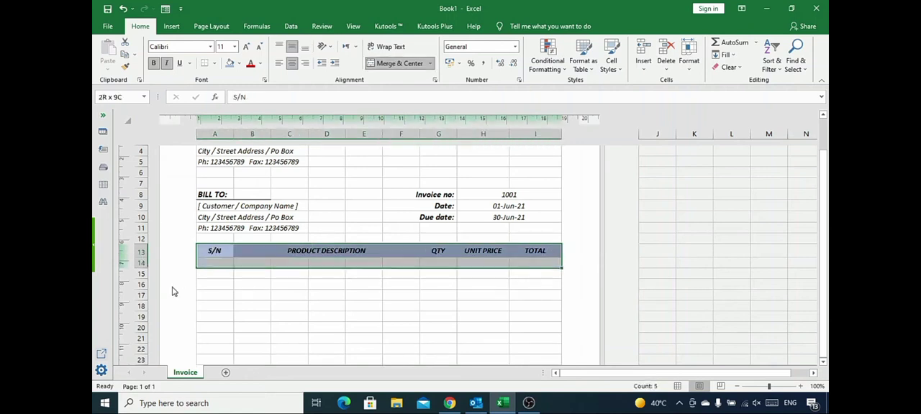
left_click(214, 63)
left_click(219, 154)
Merge and centre B14:F14 and copy that formatting to the product description rows 15 to 27.
scroll(203, 250, "down", 1)
left_click(229, 205)
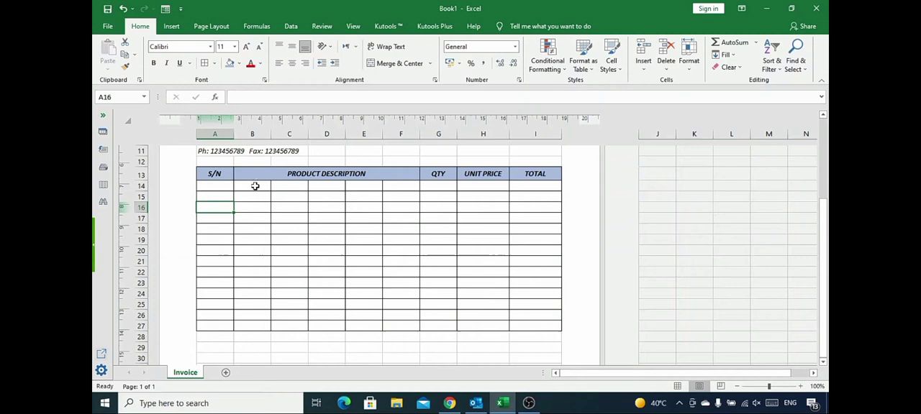
left_click_drag(255, 187, 405, 187)
left_click(399, 63)
left_click(125, 65)
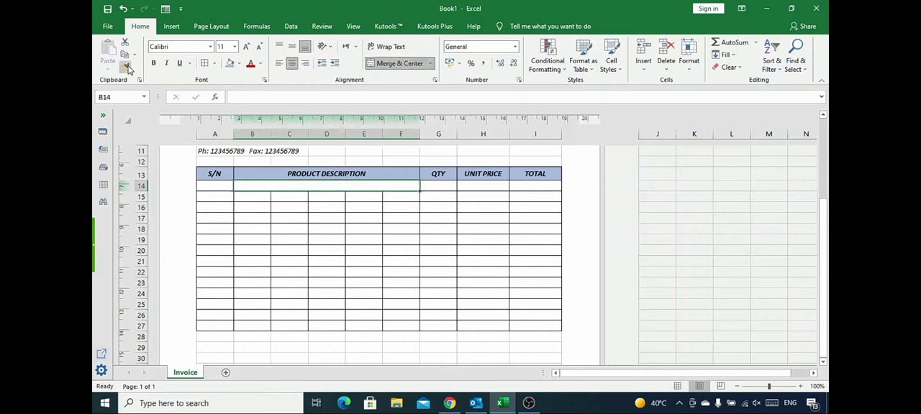
left_click_drag(266, 198, 407, 325)
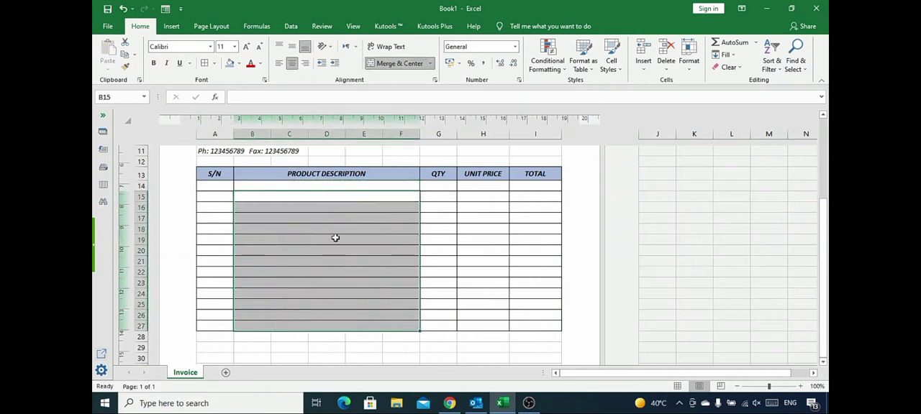
Start a formula-based conditional formatting rule for A14:I27 using the formula =MOD(ROW(),2)=0.
left_click(199, 185)
left_click_drag(226, 187, 530, 325)
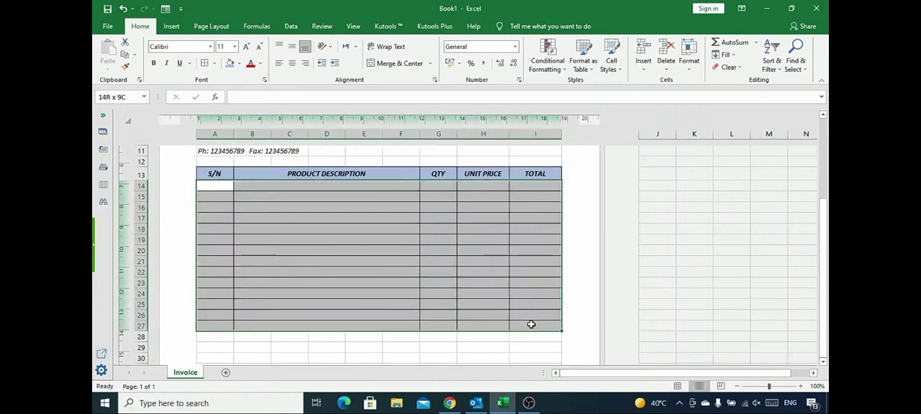
left_click(546, 64)
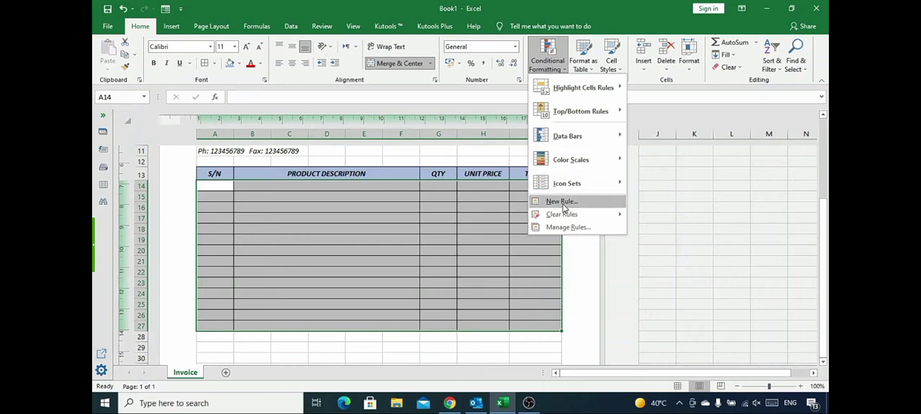
left_click(562, 202)
left_click(250, 154)
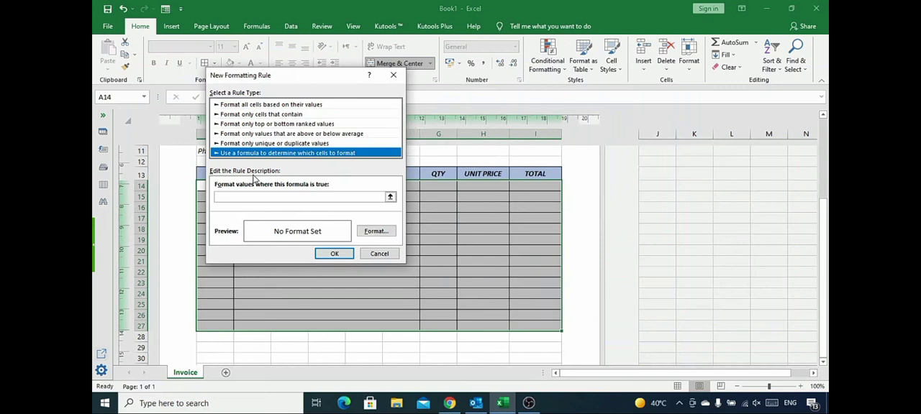
left_click(249, 196)
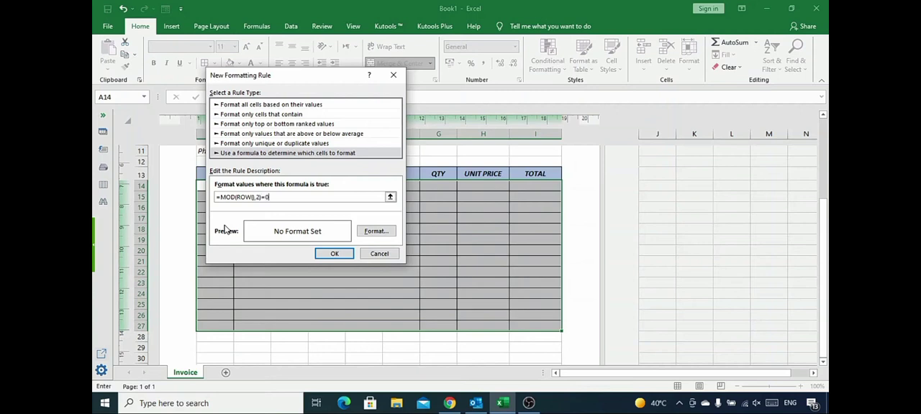
Give the rule a very light grey background fill and apply it to the item rows.
left_click(375, 231)
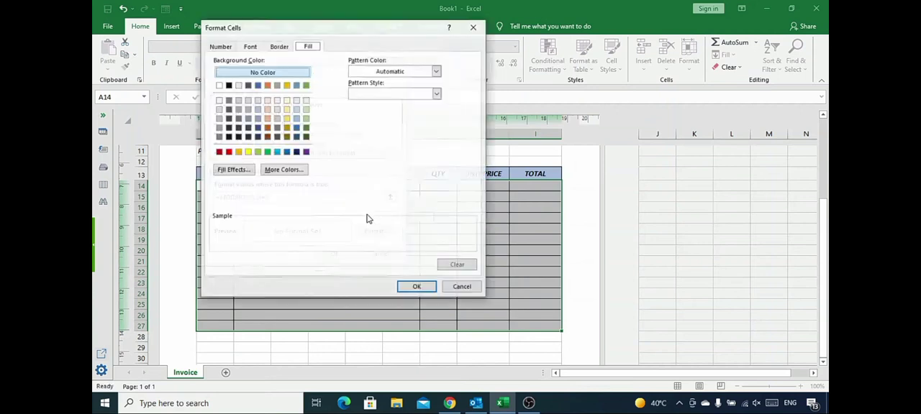
left_click(219, 101)
left_click(416, 287)
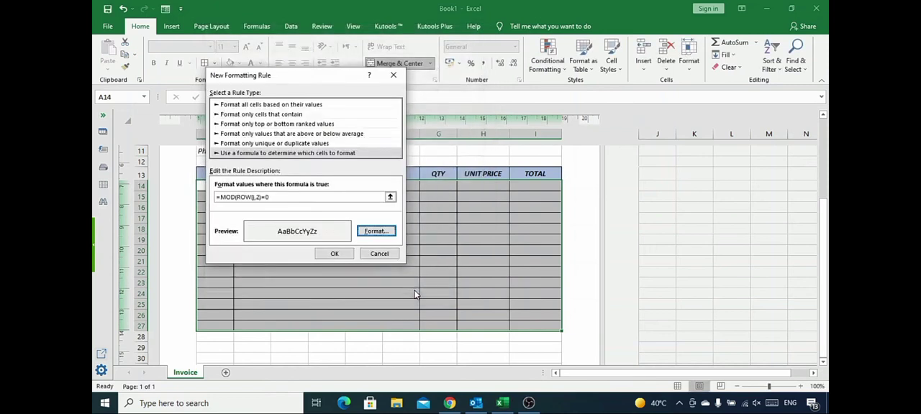
left_click(335, 254)
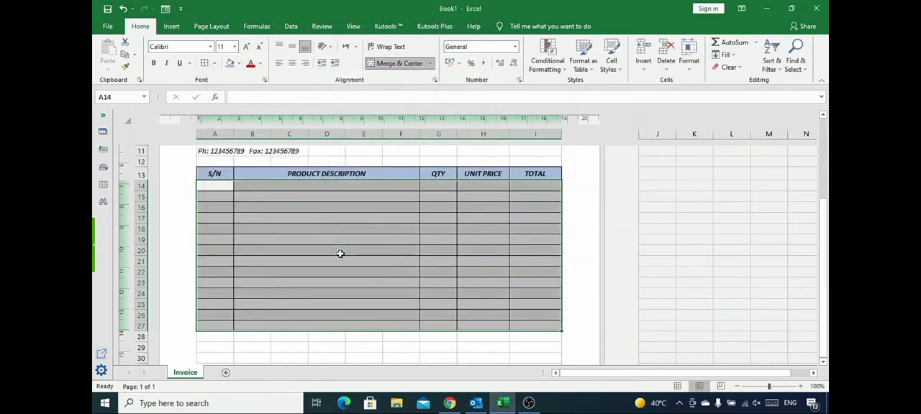
left_click(216, 185)
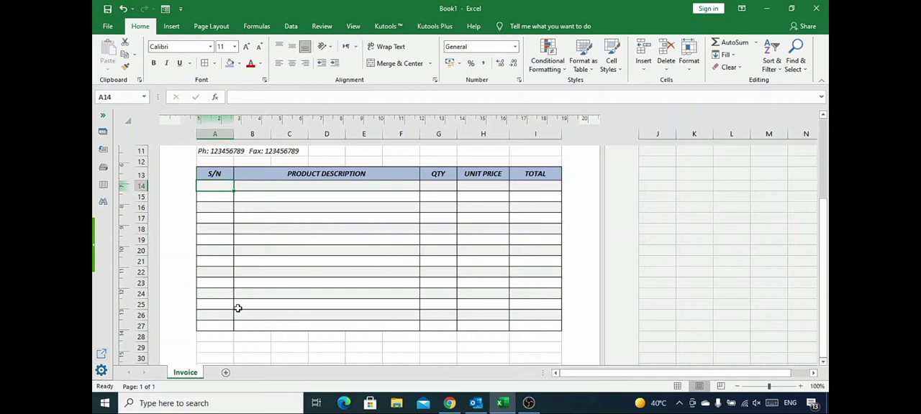
Enter the labels SUB TOTAL, VAT 5%, DISCOUNT 10% and GRAND TOTAL in cells H28 to H31.
scroll(238, 308, "down", 1)
left_click(479, 304)
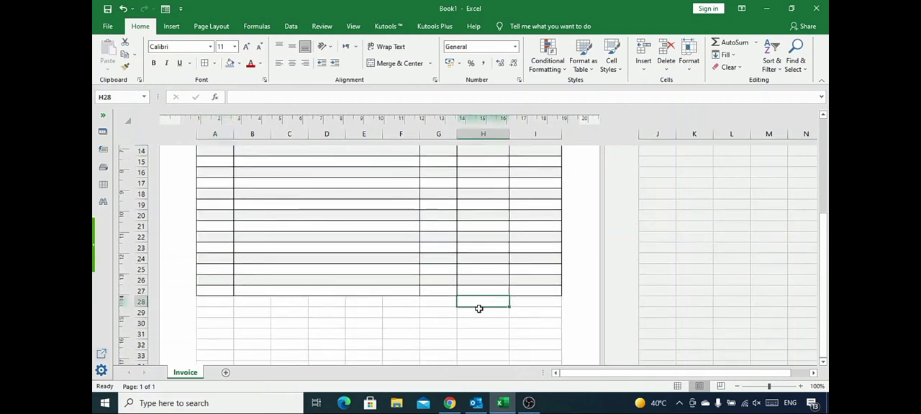
scroll(477, 307, "down", 1)
type("SUB TOTAL")
key("Return")
type("VAT 5%")
key("Return")
type("DISCOUNT 10%")
key("Return")
type("GRAND TOTAL")
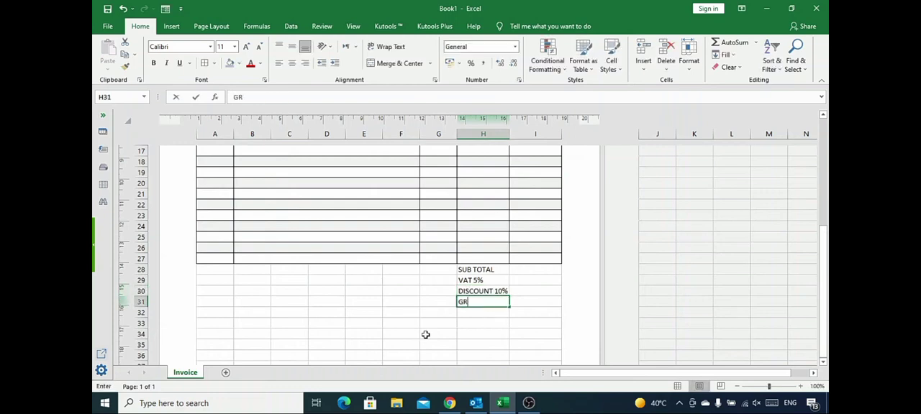
Make the summary labels in H28:H31 bold and italic.
key("shift+Up")
key("shift+Up")
key("shift+Up")
left_click(153, 63)
left_click(166, 64)
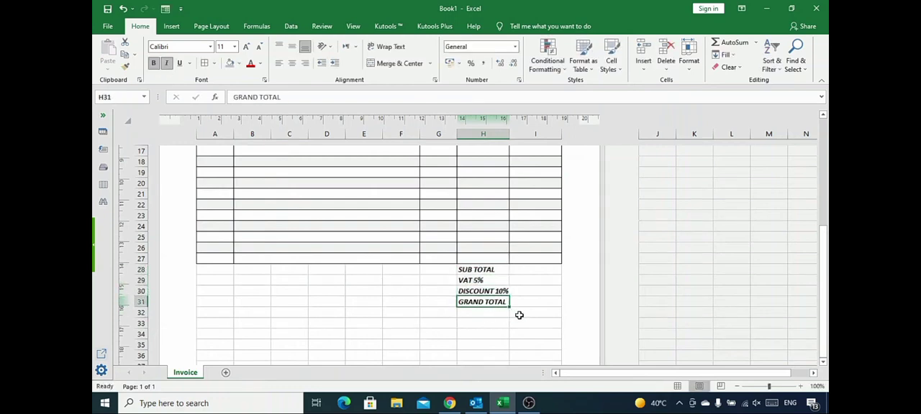
Add thin bottom borders to I28 and I29 and thick lines under H30:I30 and H31:I31.
left_click(546, 280)
left_click(203, 64)
left_click(531, 290)
left_click(215, 64)
mouse_move(240, 325)
left_click(352, 314)
mouse_move(461, 296)
left_mouse_down()
mouse_move(558, 297)
mouse_move(459, 308)
left_mouse_up()
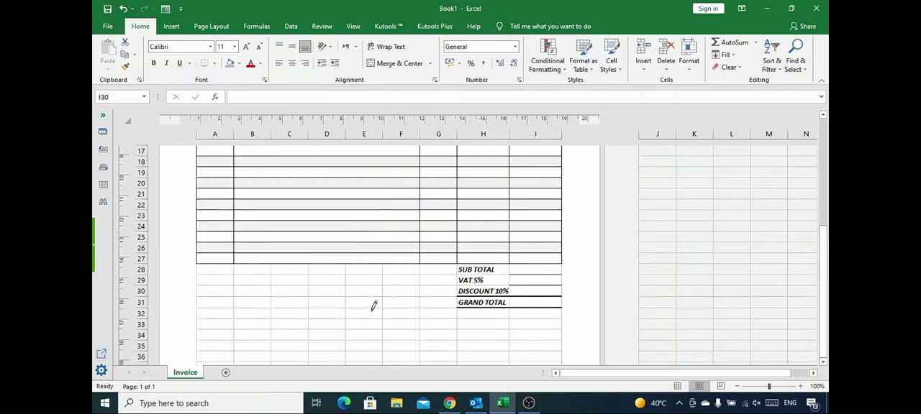
Increase the height of the GRAND TOTAL row and align H31:I31 vertically to the middle.
left_click_drag(142, 308, 142, 314)
key("Escape")
left_click(328, 293)
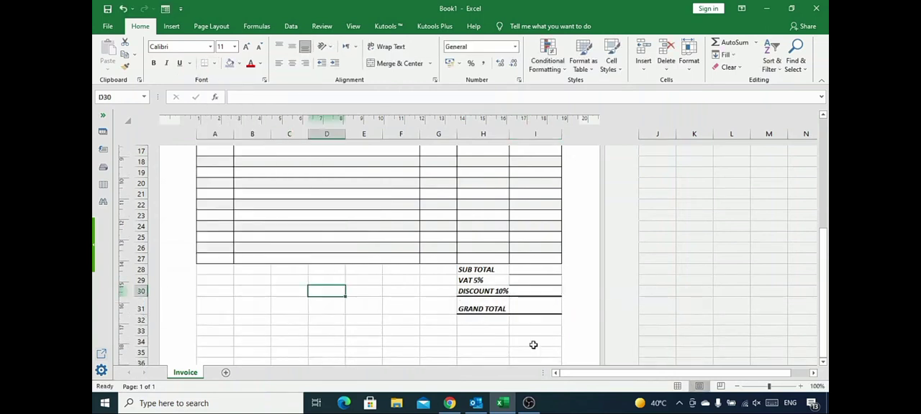
left_click_drag(483, 306, 534, 306)
left_click(292, 48)
Enter "Term & Conditions:" in A40 and make it bold and italic at font size 12.
scroll(343, 293, "down", 4)
left_click(221, 278)
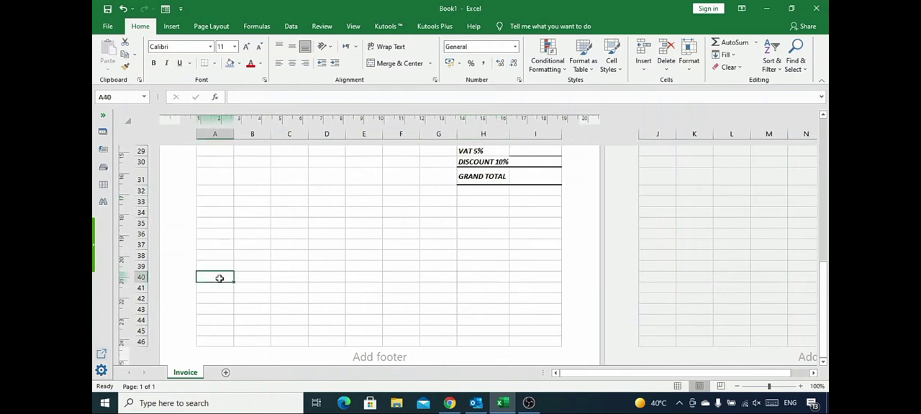
type("Term & Conditions:")
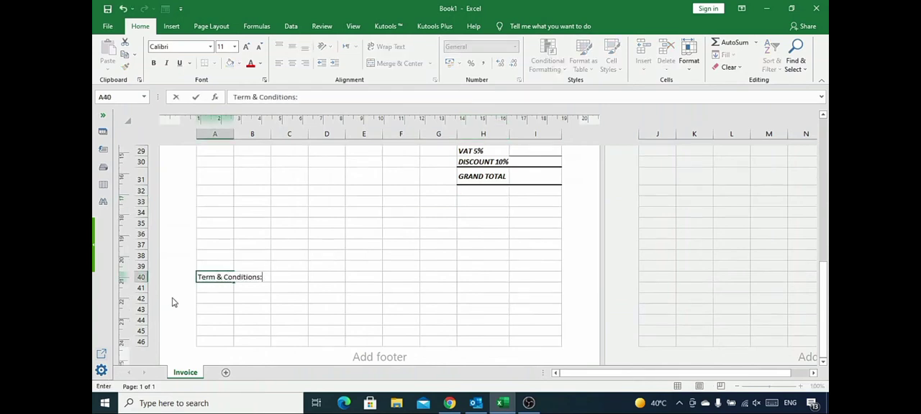
key("shift+Right")
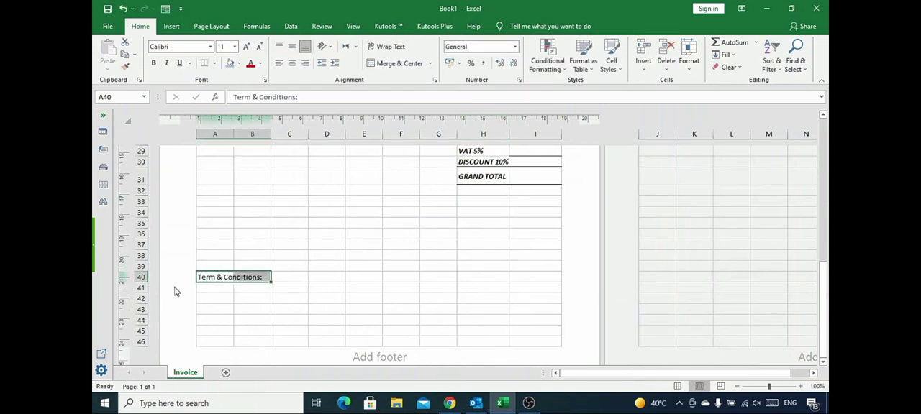
key("ctrl+b")
key("ctrl+i")
key("ctrl+shift+period")
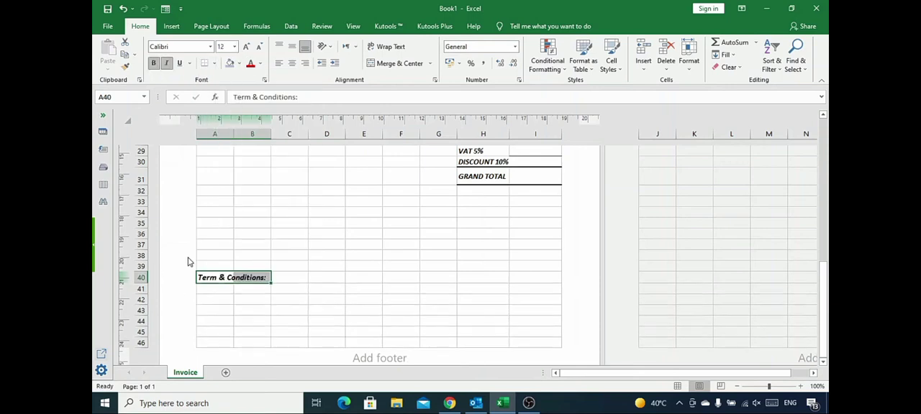
Enter "Payment is due within 30 days" in A41 in italics, merge A41:I43, and align the text to the top left.
key("Down")
type("Payment is due within")
key("ctrl+Return")
key("ctrl+i")
left_click_drag(215, 289, 520, 312)
left_click(383, 63)
left_click(279, 62)
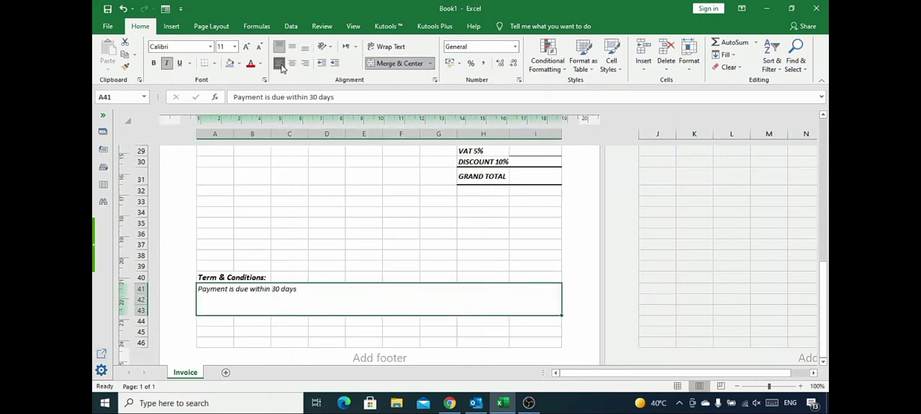
Enter "Prepared by:" in A44 and merge and centre A44:C46.
left_click(214, 321)
type("Prepared")
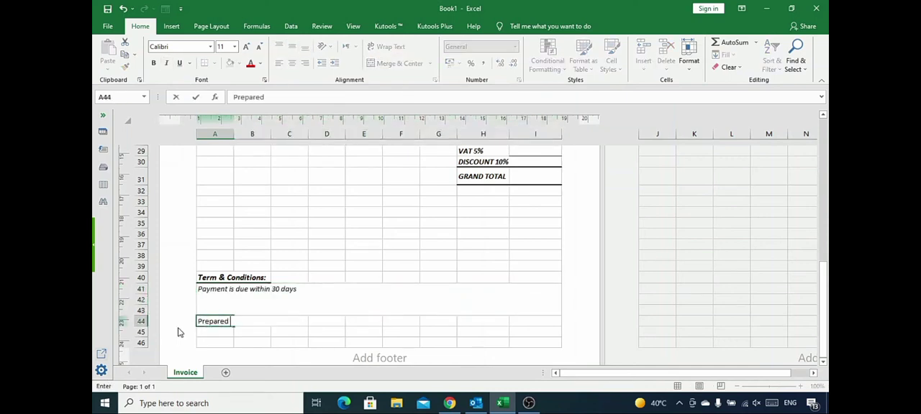
key("Tab")
key("Left")
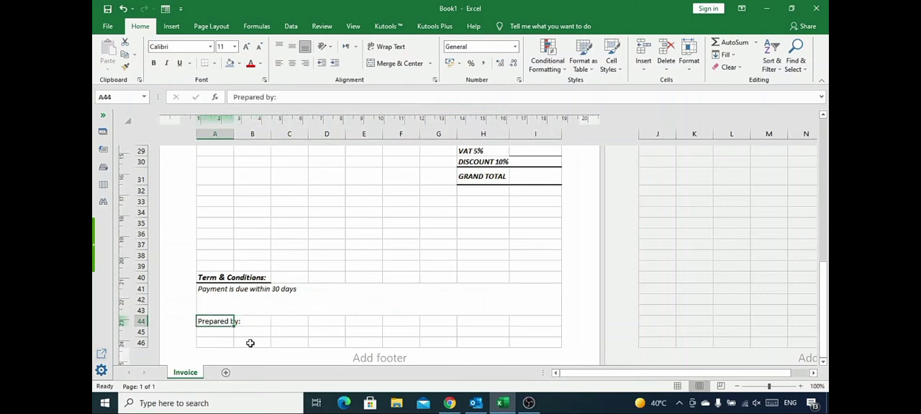
left_click_drag(235, 330, 273, 341)
left_click(384, 63)
Enter "Checked by:" in D44 and merge and centre D44:G46.
key("Tab")
type("Checked")
key("Tab")
key("Left")
key("shift+Right")
key("shift+Right")
key("shift+Right")
key("shift+Down")
key("shift+Down")
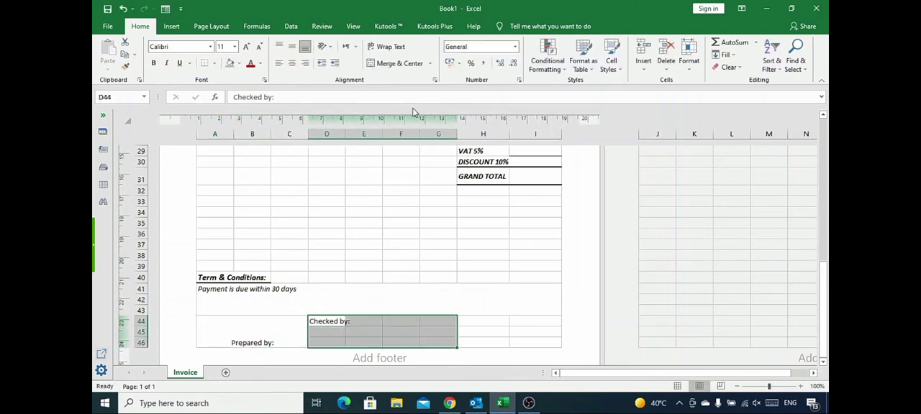
left_click(396, 64)
Enter "Received by:" in H44 and merge and centre H44:I46.
left_click(483, 321)
type("Received by:")
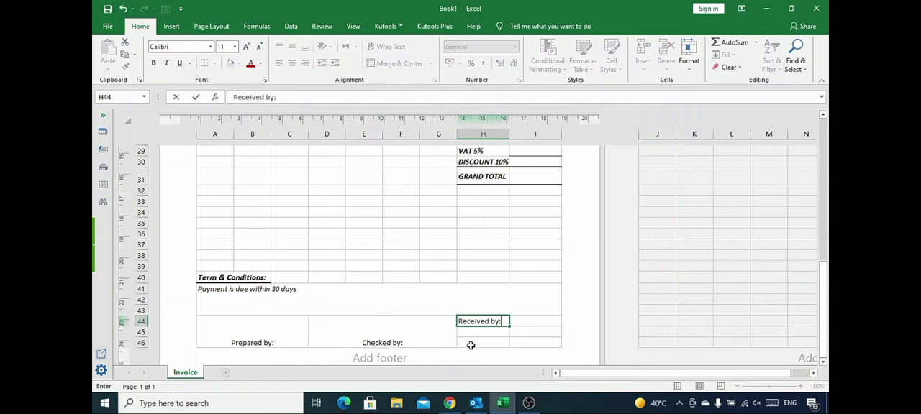
key("Tab")
key("Left")
key("shift+Right")
key("shift+Down")
key("shift+Down")
left_click(392, 67)
Align the three signature boxes in A44:I46 to the top left and make their text italic.
left_click_drag(253, 333, 483, 320)
left_click(279, 47)
left_click(279, 64)
left_click(166, 64)
left_click(253, 336)
Insert the current date and current time in the left section of the page footer.
scroll(328, 310, "down", 1)
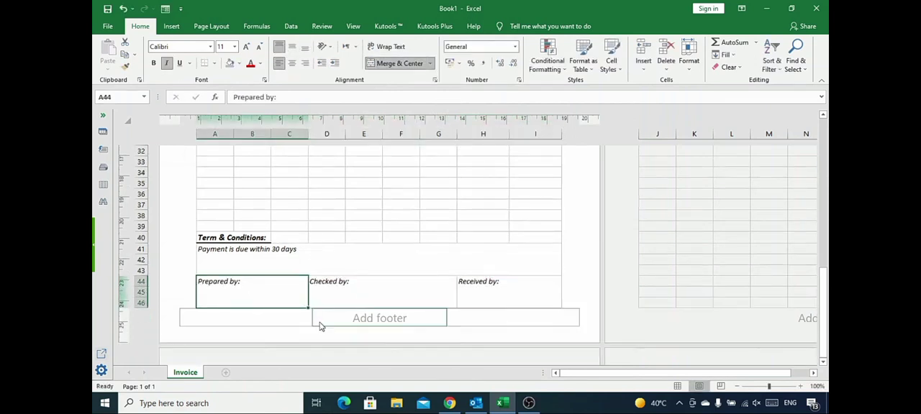
left_click(248, 321)
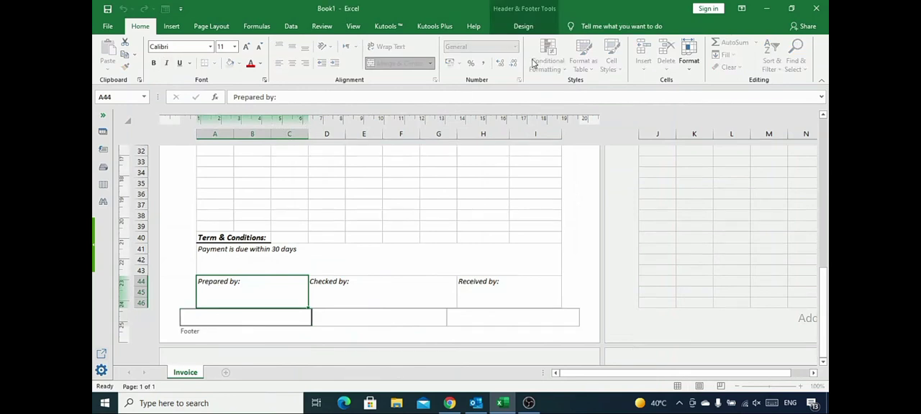
left_click(525, 27)
left_click(240, 58)
left_click(356, 296)
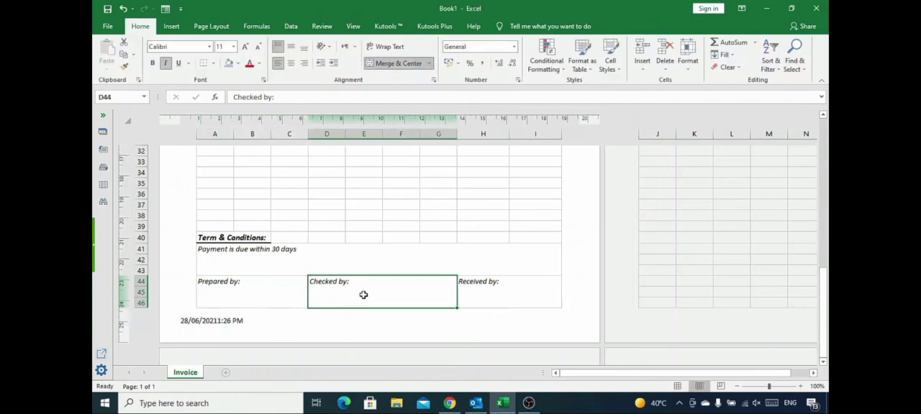
Fill the first item row with S/N 1, Product 1, quantity 10 and unit price 500.
scroll(360, 295, "up", 6)
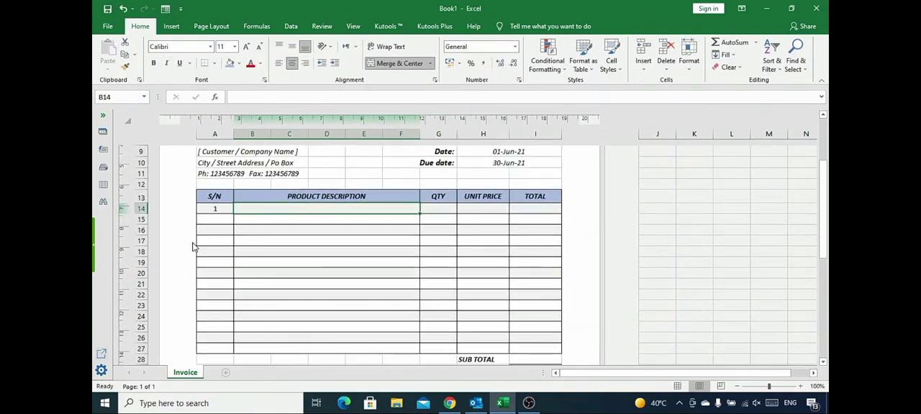
type("Product 1")
key("Tab")
type("10")
key("Tab")
type("500")
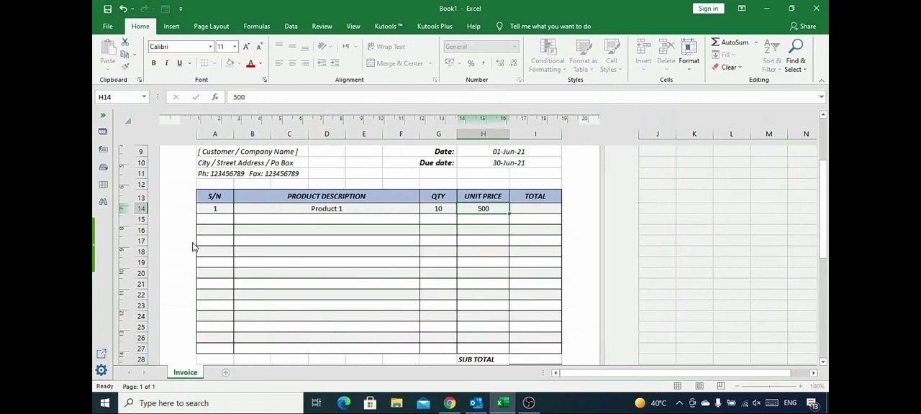
key("Return")
Fill the second item row with S/N 2, Product 2, quantity 15 and unit price 800.
type("2")
key("Tab")
type("Product 2")
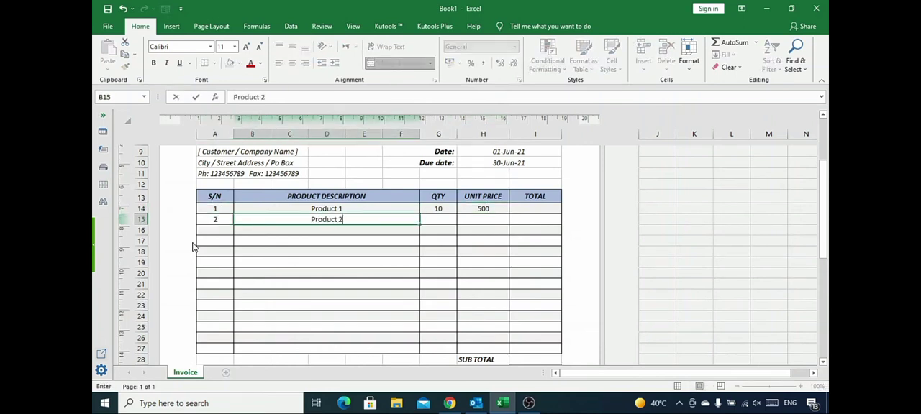
key("Tab")
type("15")
key("Tab")
type("800")
key("Tab")
Calculate the first item's total in I14 with the formula =H14*G14.
key("Up")
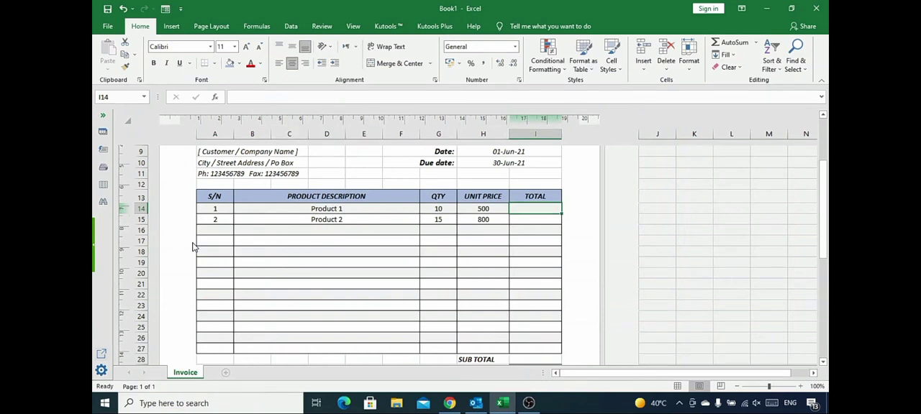
type("=")
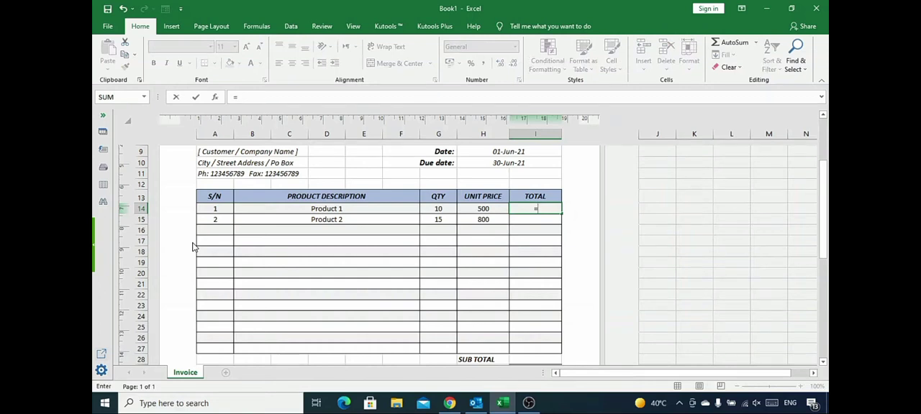
key("Left")
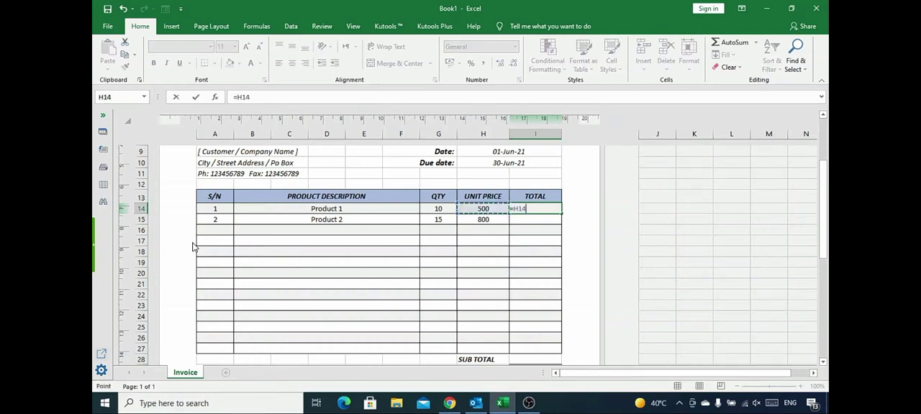
type("*")
key("Left")
key("Left")
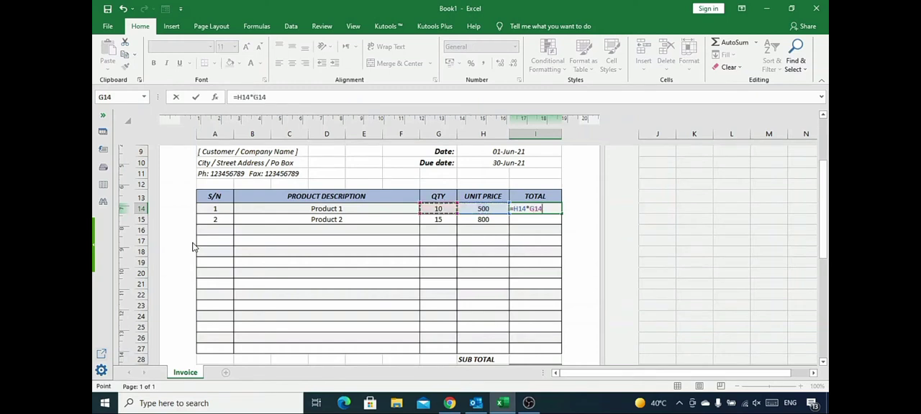
key("Return")
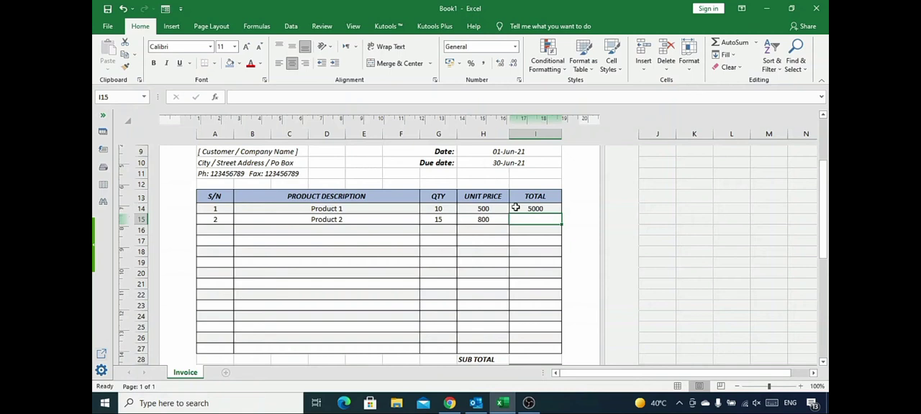
Copy the total formula from I14 down through I27.
left_click(547, 209)
left_click_drag(561, 213, 554, 351)
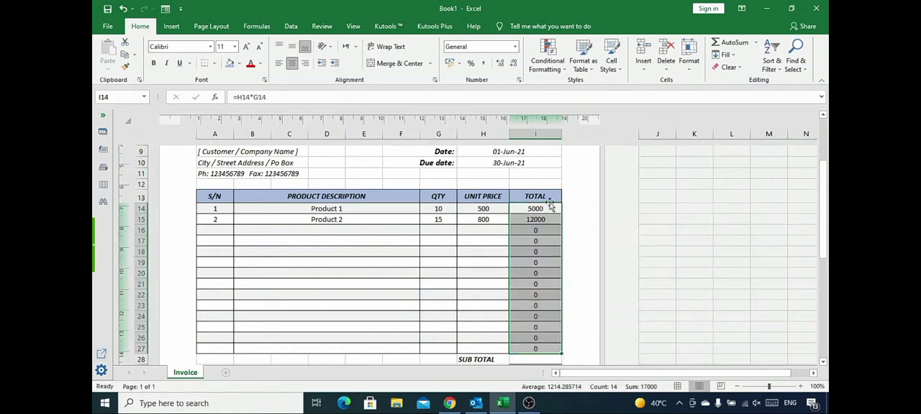
left_click_drag(546, 228, 538, 348)
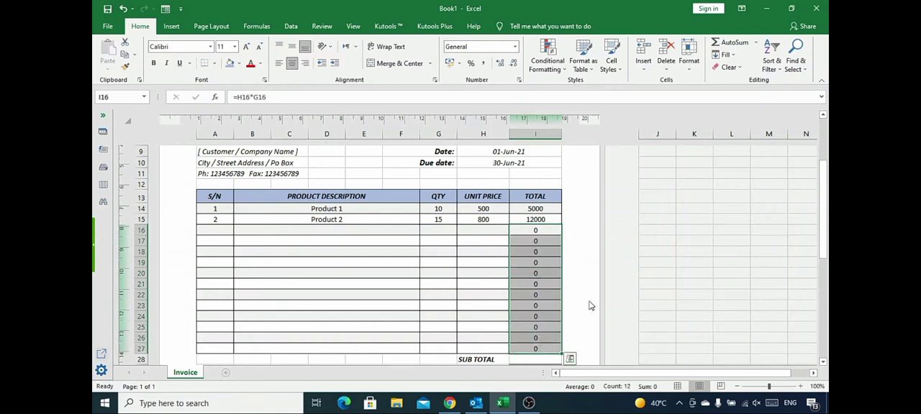
left_click(542, 207)
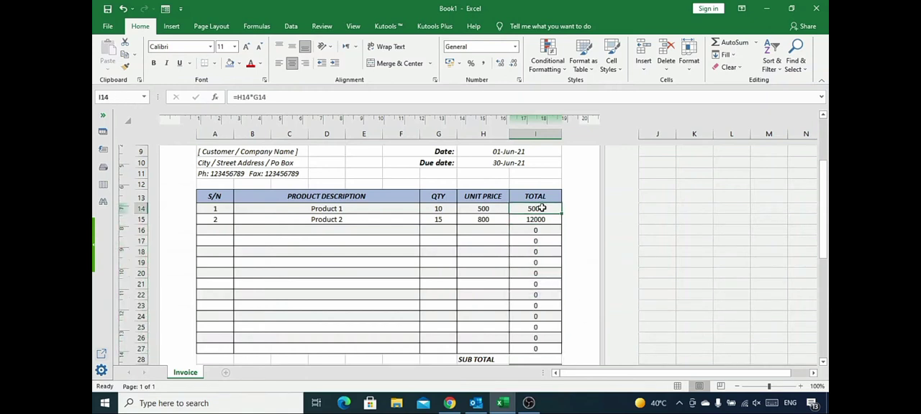
Replace the first item's total formula in I14 with =IF(G14>0,H14*G14,"") to leave rows without a quantity blank.
double_click(541, 208)
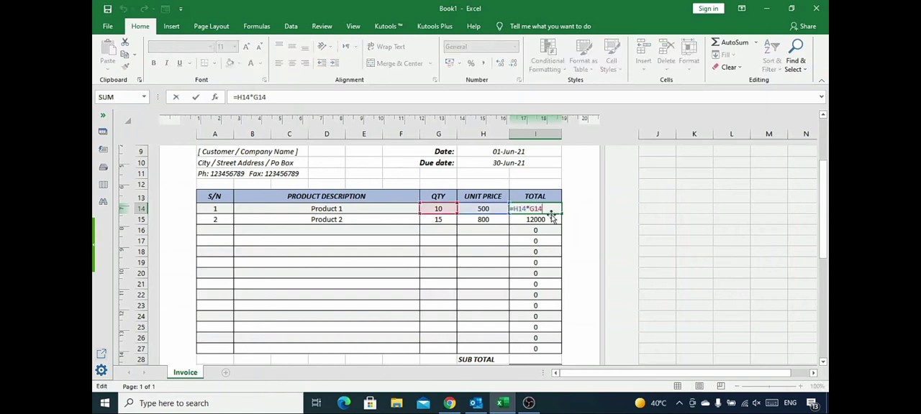
key("BackSpace")
key("BackSpace")
key("BackSpace")
key("BackSpace")
key("BackSpace")
key("BackSpace")
key("BackSpace")
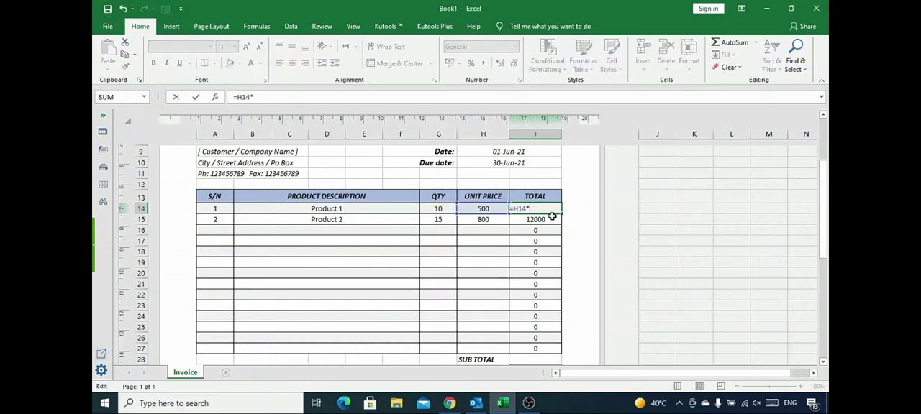
type("i")
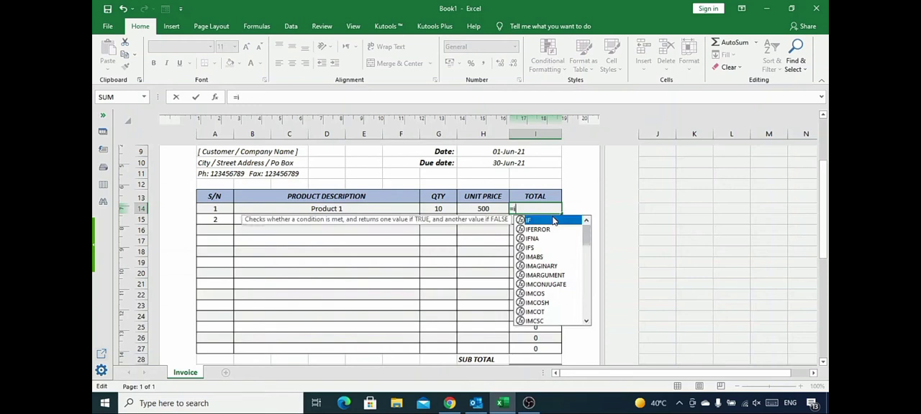
type("f(")
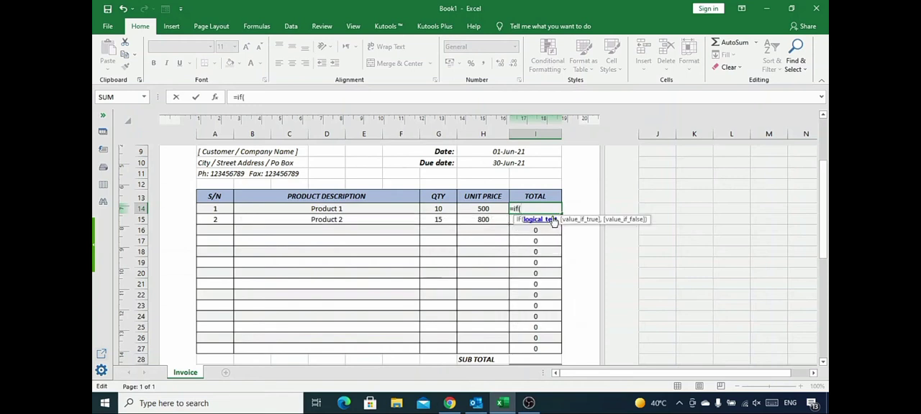
left_click(437, 208)
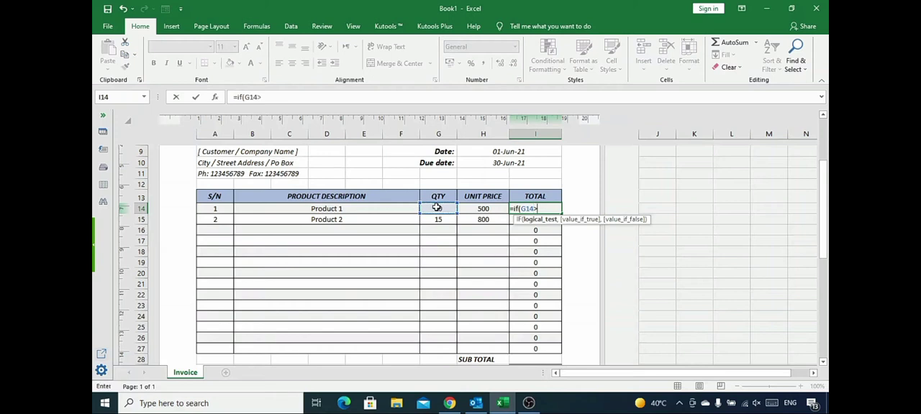
type(">0,")
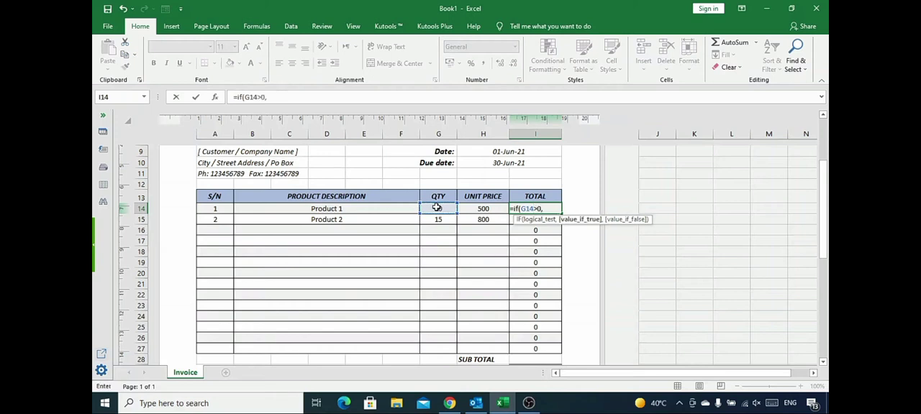
type("H14*")
left_click(437, 208)
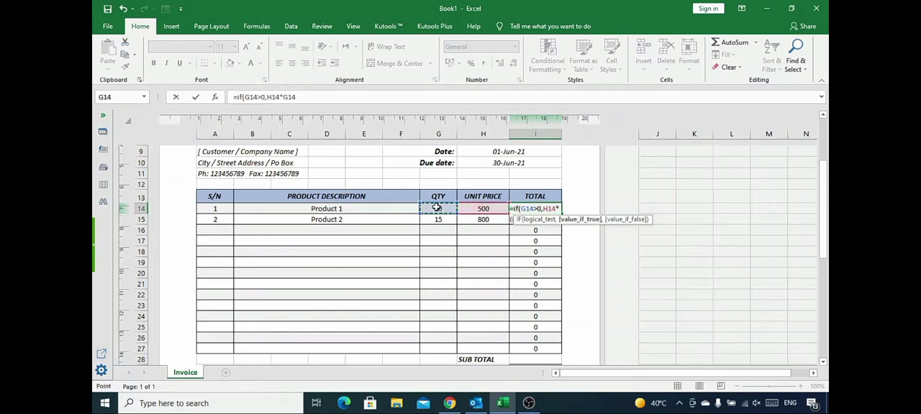
type(",")
key("Return")
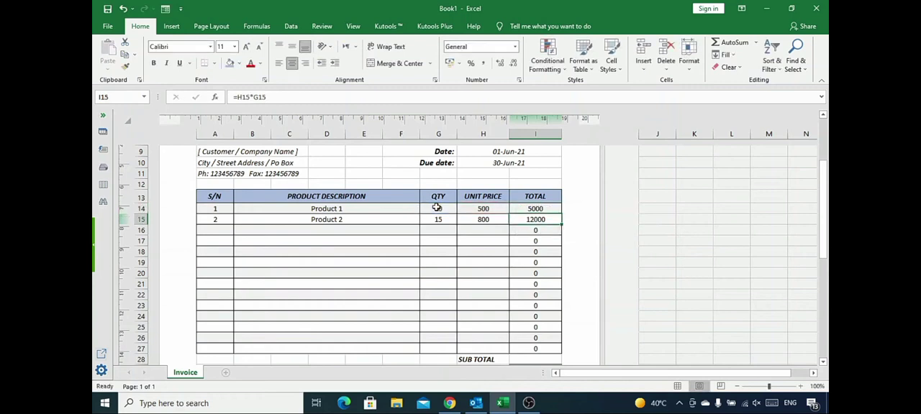
Copy the IF formula from I14 down through I27.
left_click(540, 209)
left_click_drag(561, 214, 555, 350)
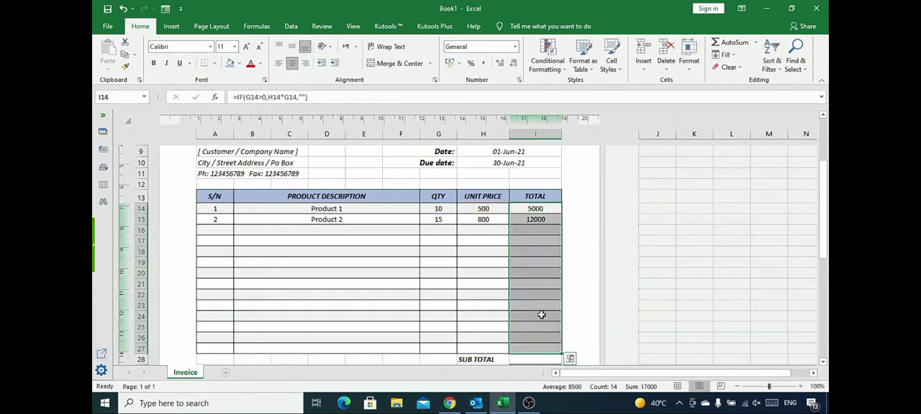
left_click(555, 211)
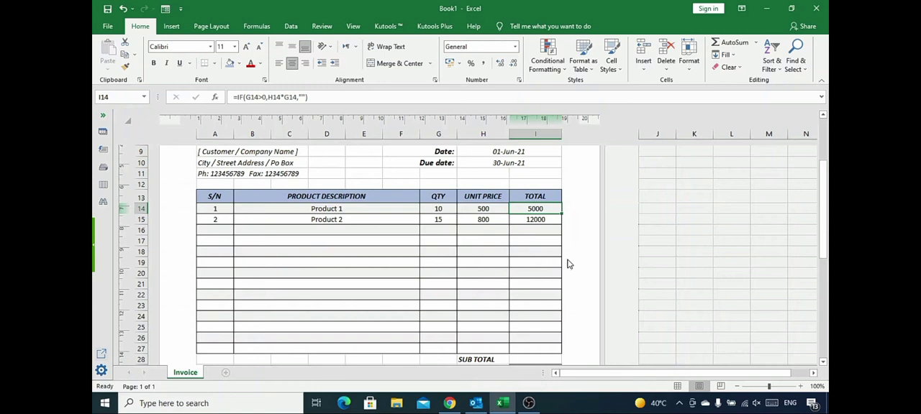
Calculate the SUB TOTAL in I28 with the formula =SUM(I14:I27).
scroll(567, 264, "down", 2)
left_click(535, 290)
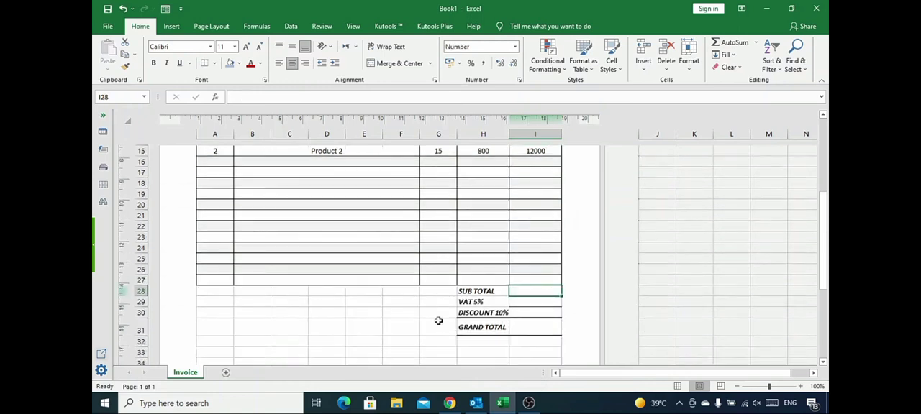
key("alt+equal")
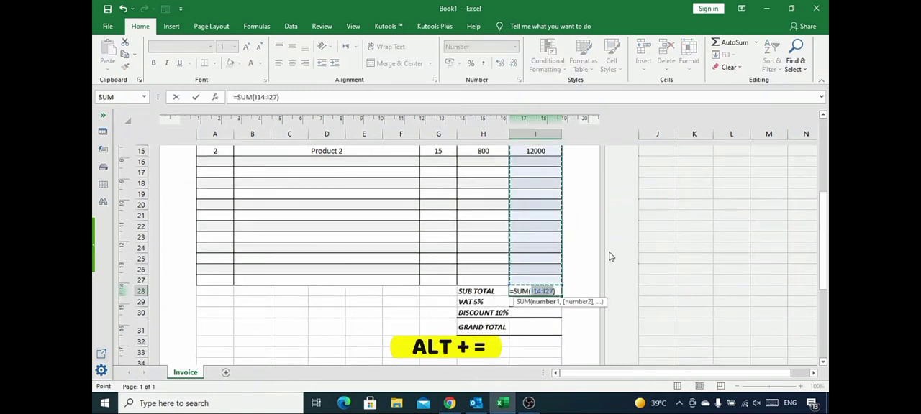
scroll(548, 264, "up", 1)
scroll(537, 251, "down", 1)
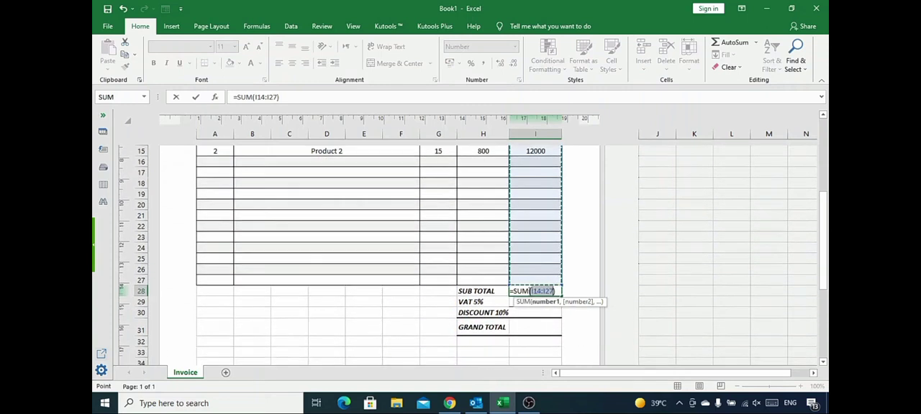
key("Return")
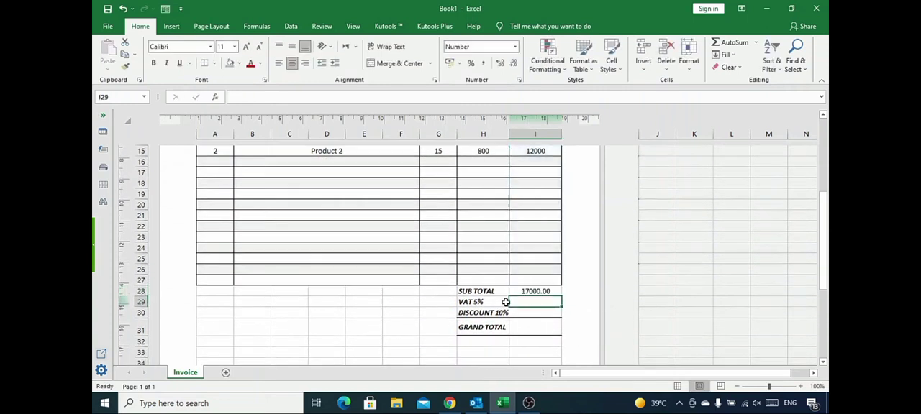
Calculate the VAT in I29 as 5% of the subtotal in I28.
scroll(499, 305, "down", 1)
type("=")
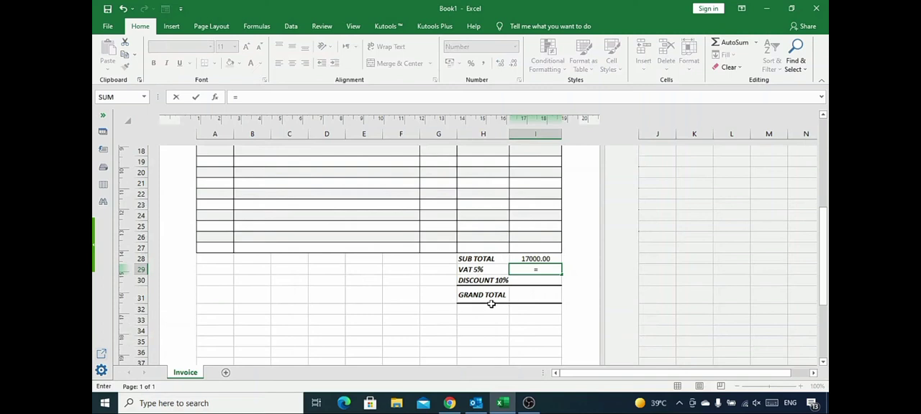
key("Up")
type("*")
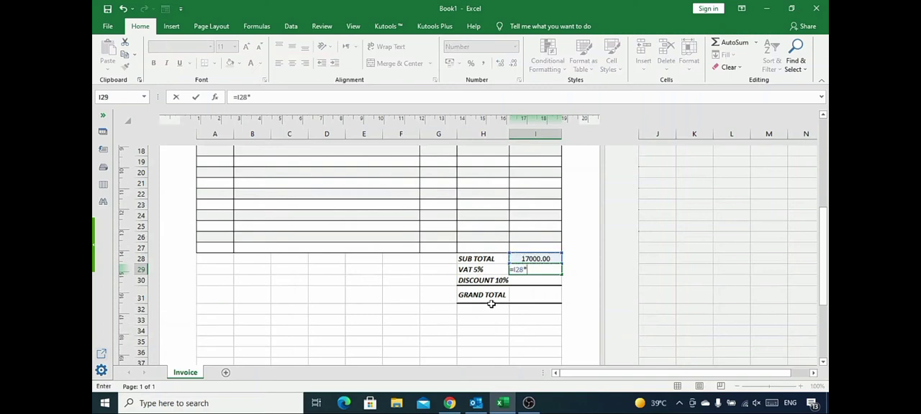
type("5")
key("Return")
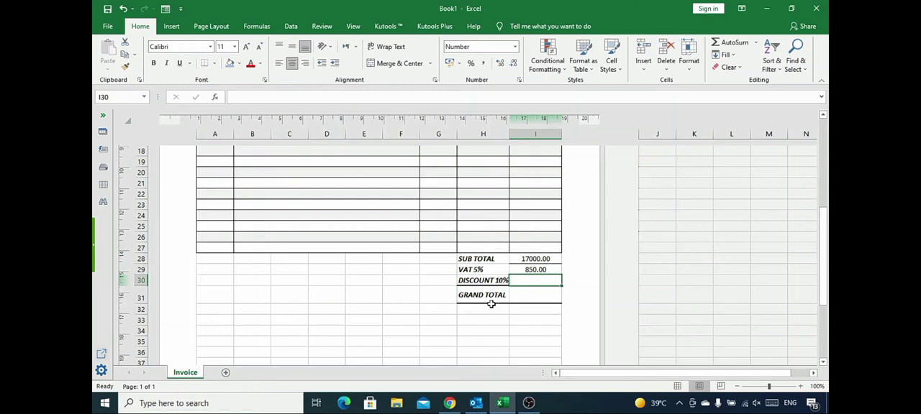
Calculate the discount in I30 with the formula =I28*10%.
type("=")
key("Up")
key("Up")
type("*")
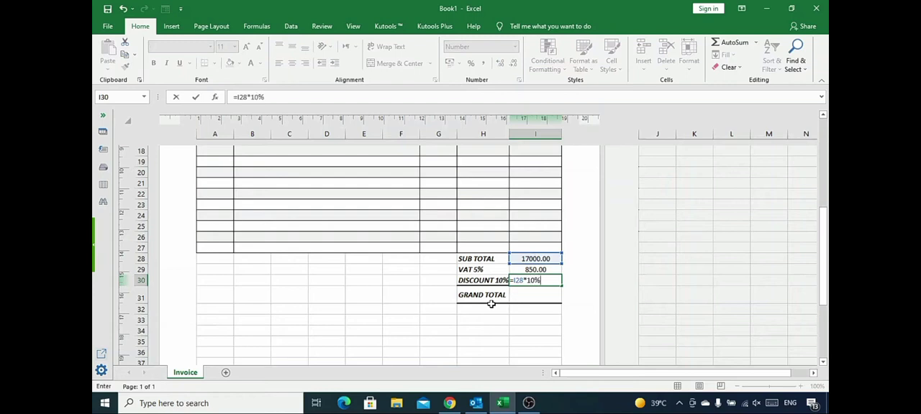
key("Return")
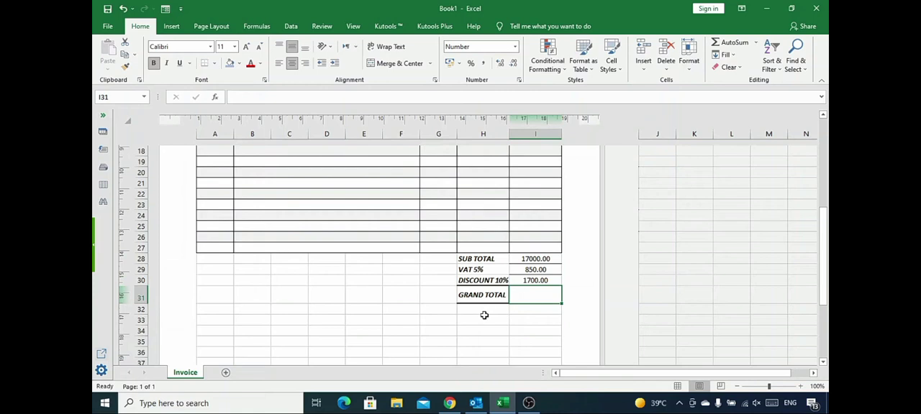
Calculate the GRAND TOTAL in I31 with the formula =I28+I29-I30.
type("=")
key("Up")
key("Up")
key("Up")
type("+")
key("Up")
key("Up")
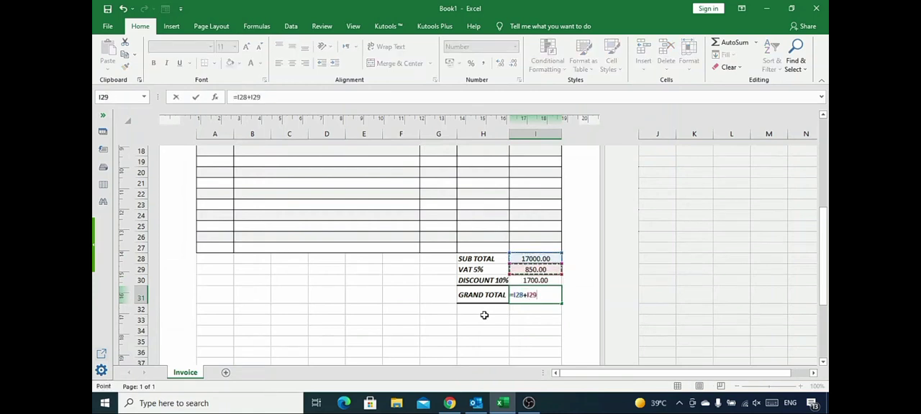
type("-")
key("Up")
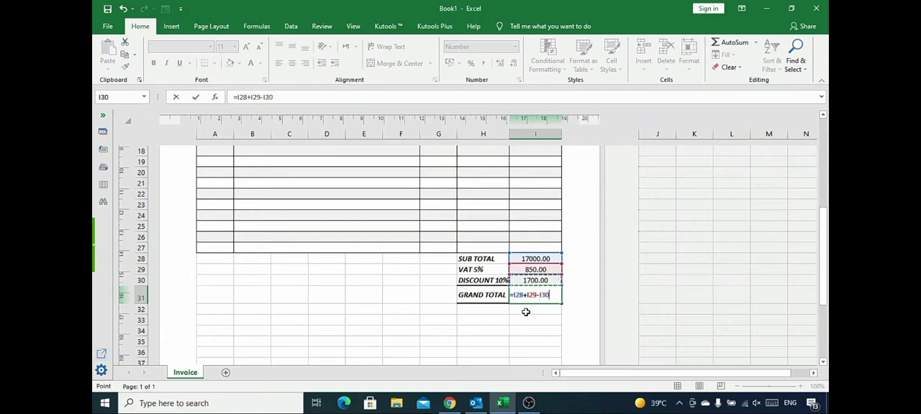
key("Return")
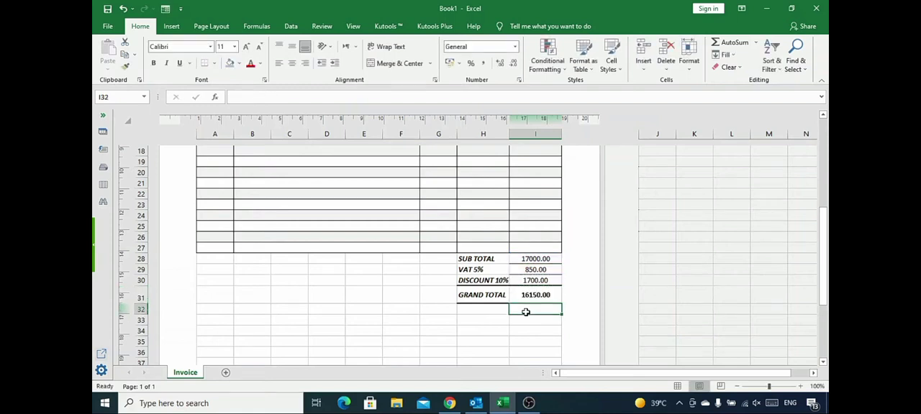
left_click(531, 296)
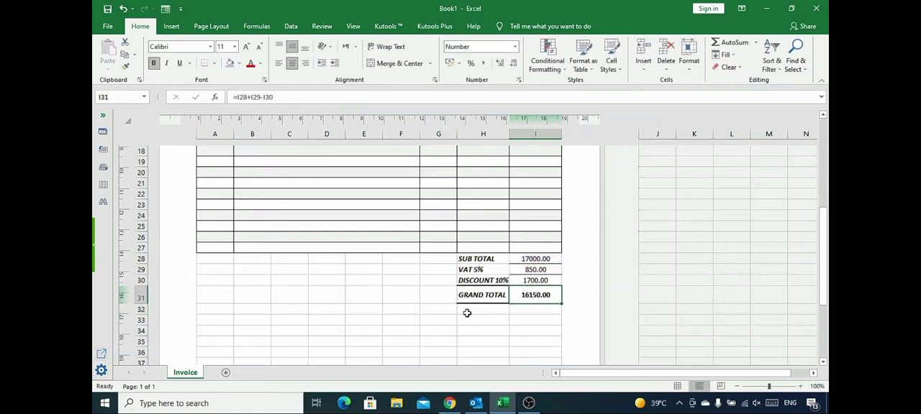
Enter the closing note "Thank You for Your Business....!" in C31, in the grand total's row.
left_click(289, 297)
type("Thank You for Your Business")
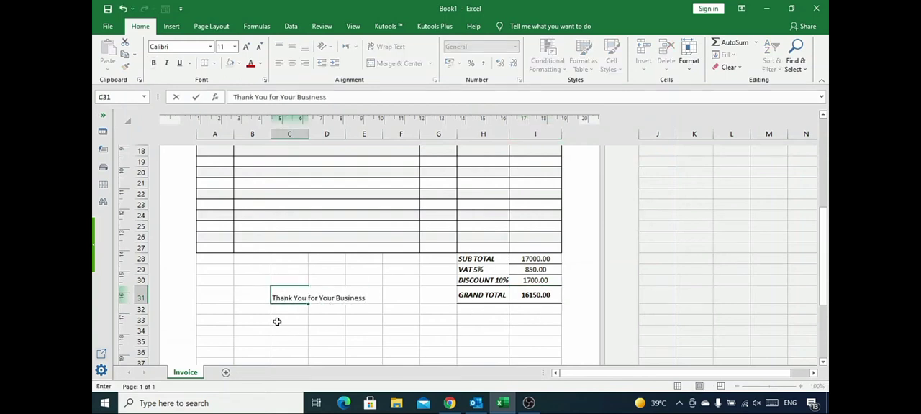
type("....!")
key("Return")
scroll(460, 322, "down", 2)
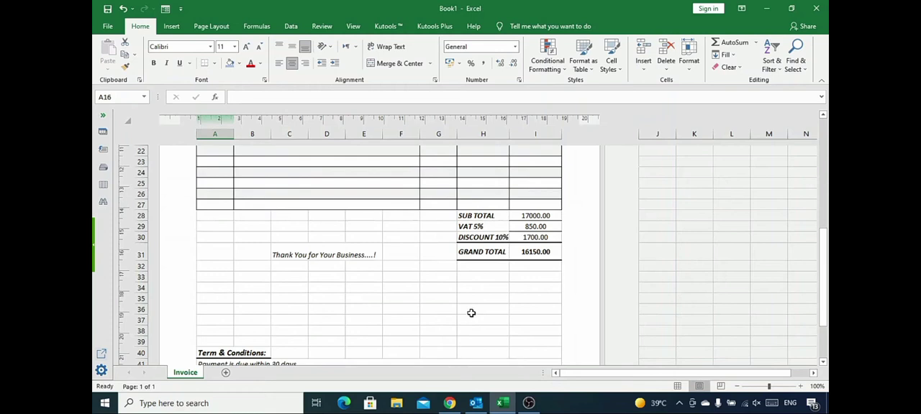